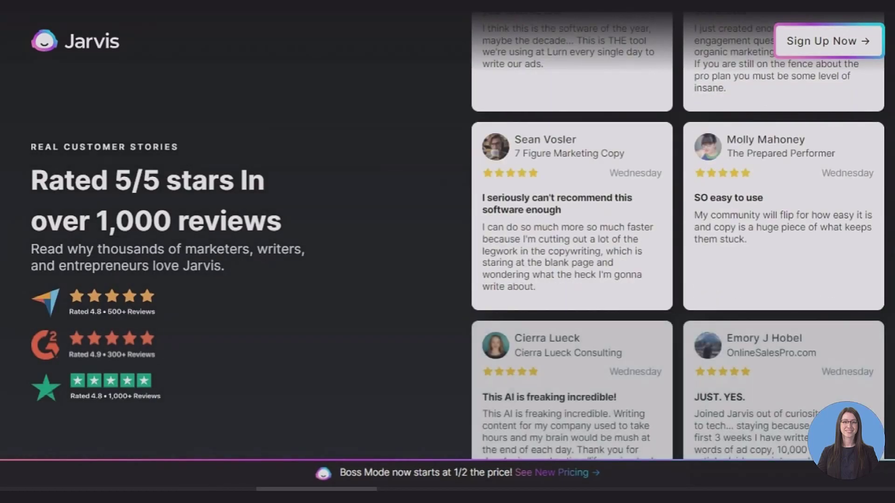
# Step: Scroll the template library down to the Review Responder card
pyautogui.scroll(-10, 447, 252)
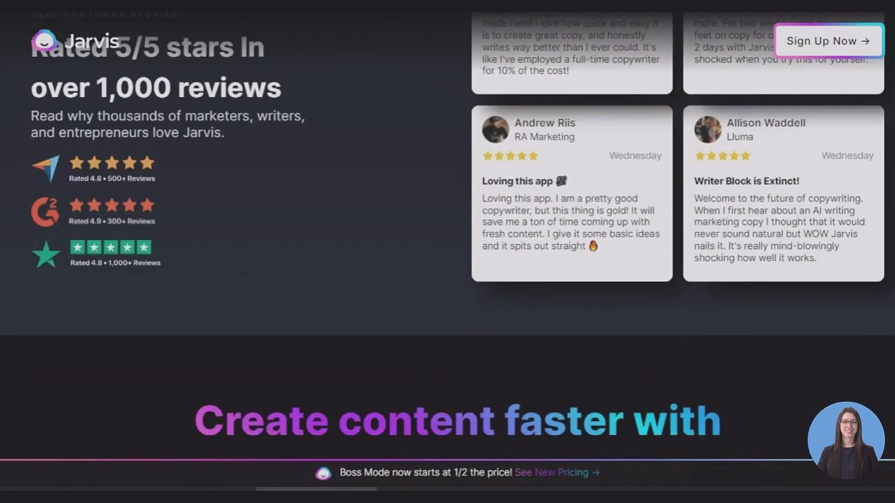
pyautogui.scroll(-5, 447, 252)
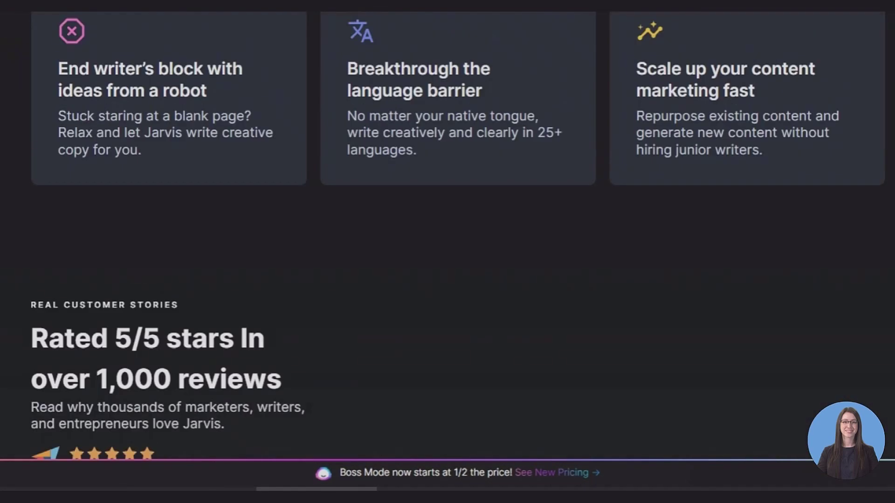
pyautogui.scroll(15, 504, 44)
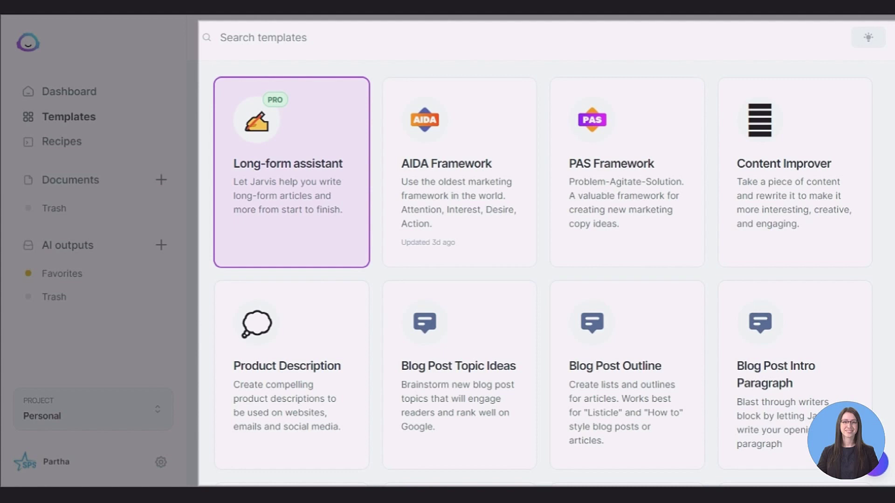
pyautogui.scroll(-3, 540, 277)
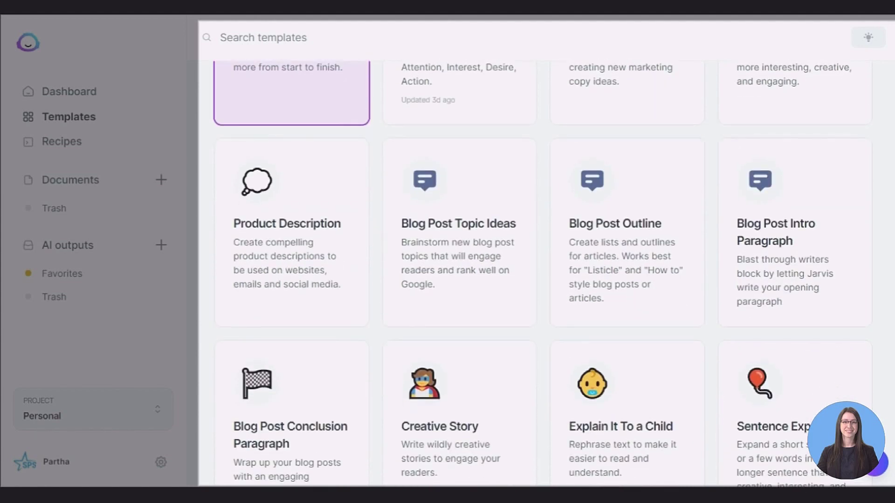
pyautogui.scroll(-6, 540, 277)
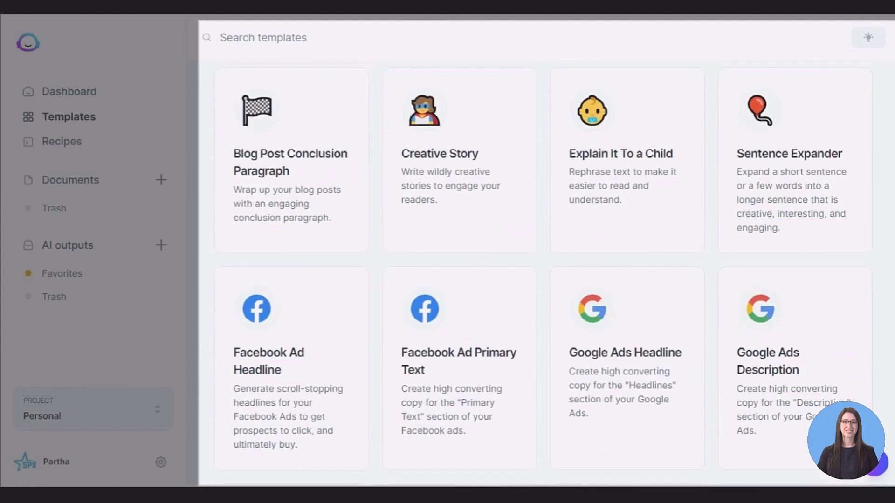
pyautogui.scroll(-7, 539, 277)
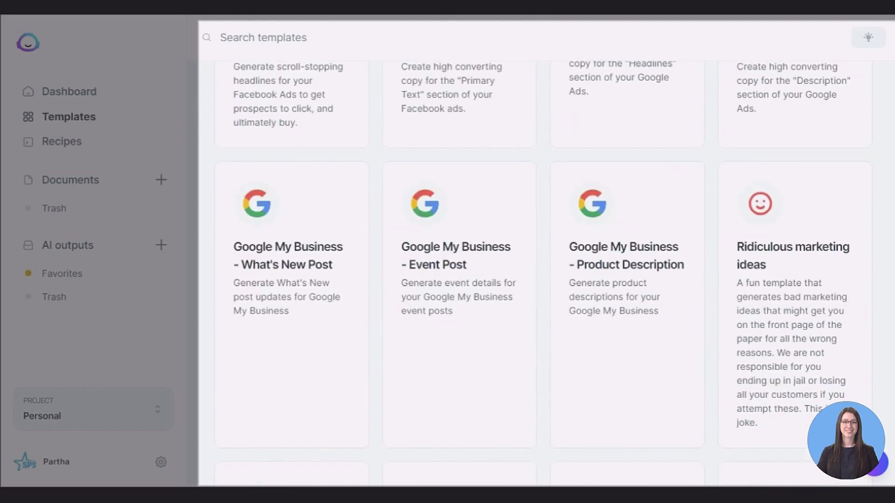
pyautogui.scroll(-10, 539, 277)
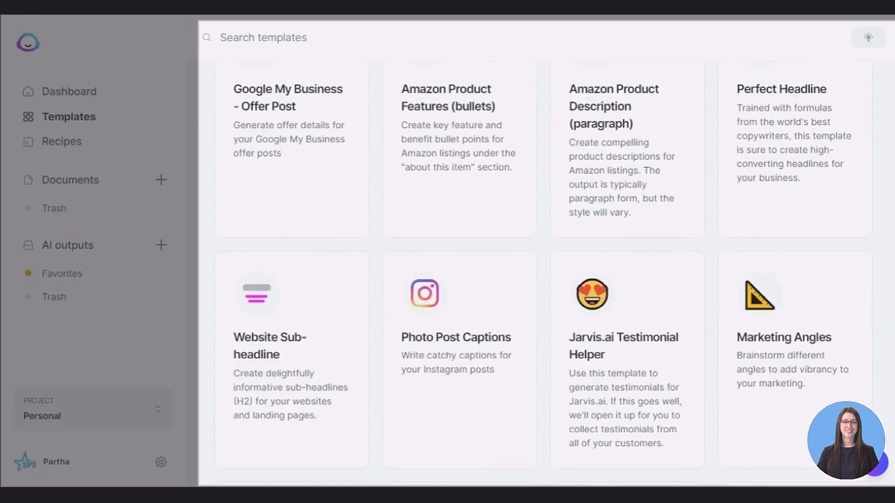
pyautogui.scroll(-8, 540, 276)
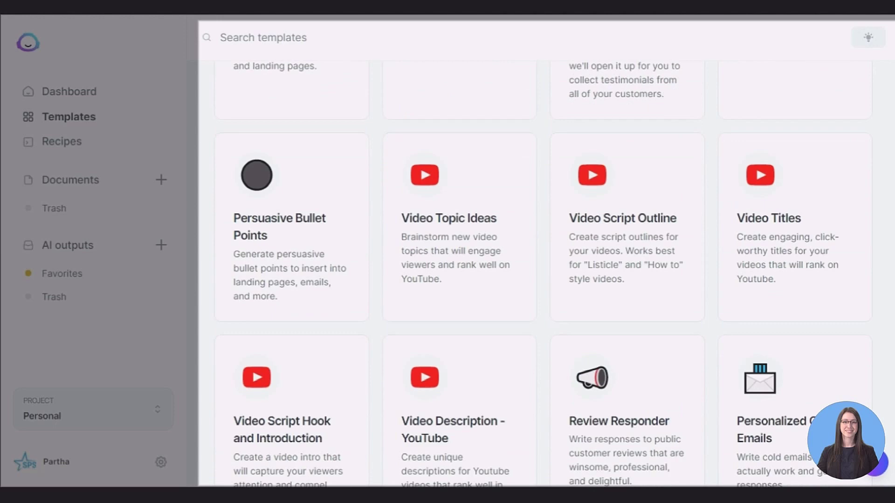
pyautogui.scroll(-11, 540, 277)
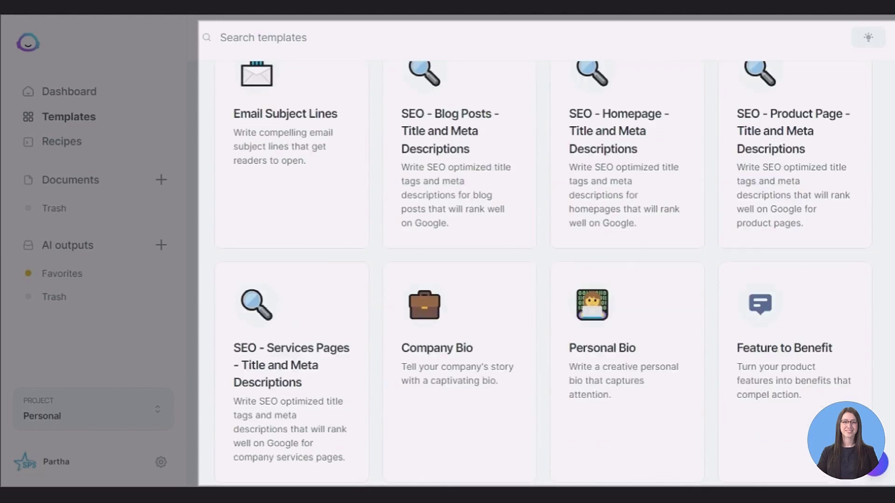
pyautogui.scroll(-10, 539, 276)
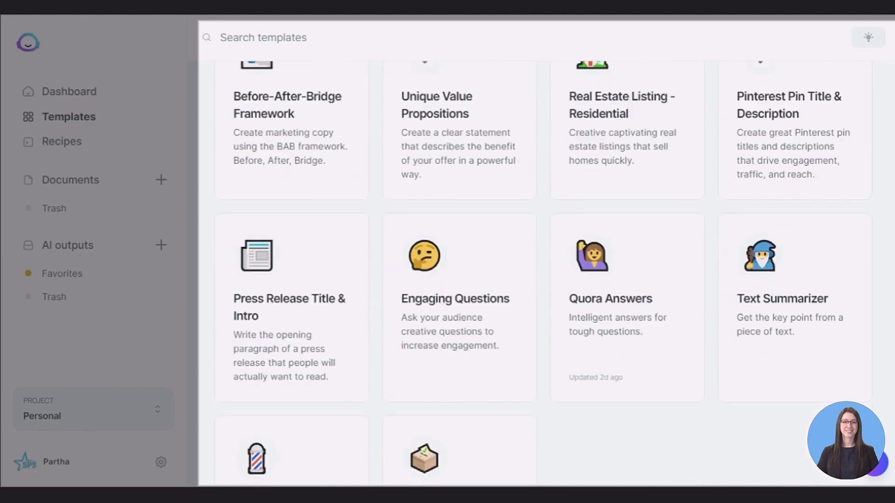
pyautogui.scroll(-5, 540, 277)
pyautogui.scroll(8, 540, 277)
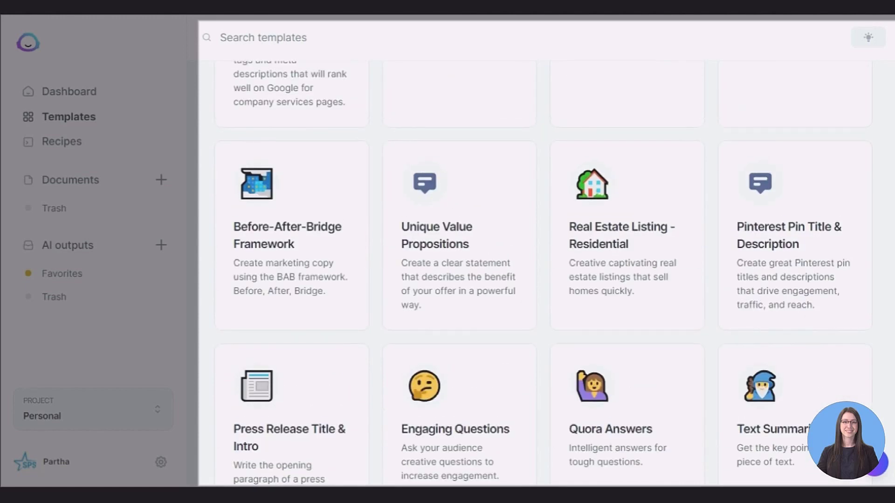
pyautogui.scroll(14, 540, 277)
pyautogui.scroll(-2, 540, 276)
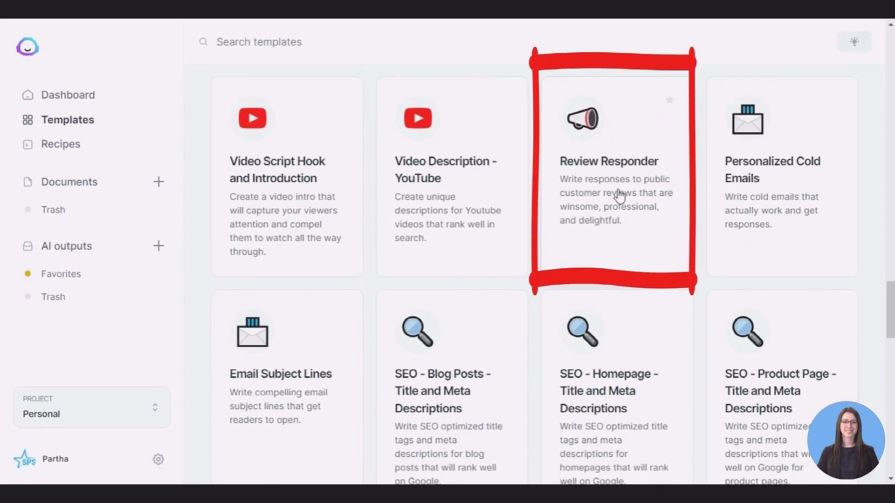
# Step: Open Review Responder and check its company, reviewer, star rating, tone and review fields
pyautogui.click(635, 225)
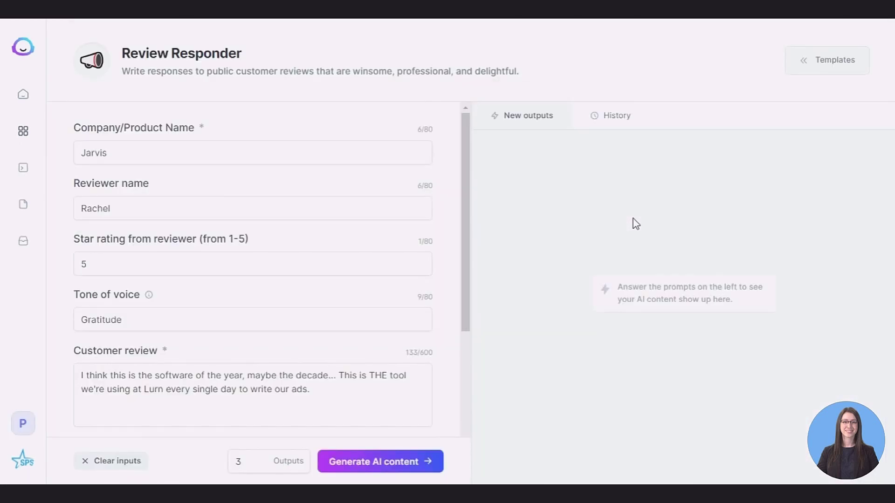
pyautogui.click(216, 150)
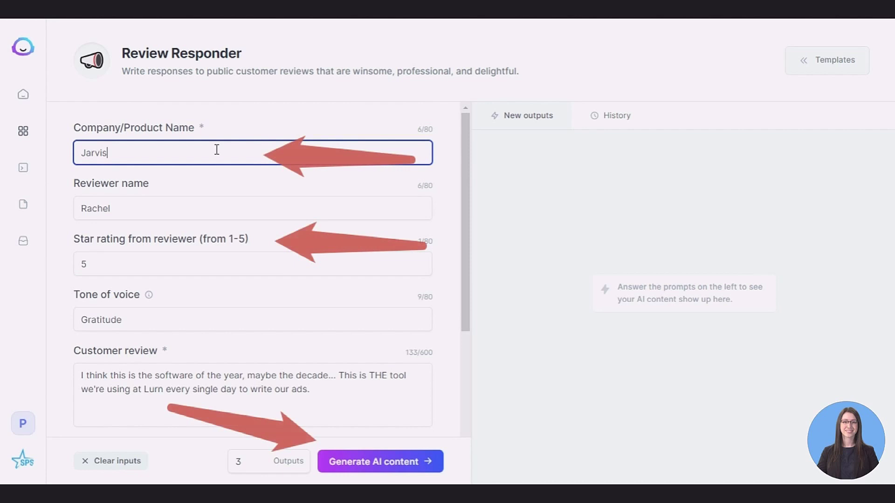
pyautogui.click(189, 208)
pyautogui.click(177, 264)
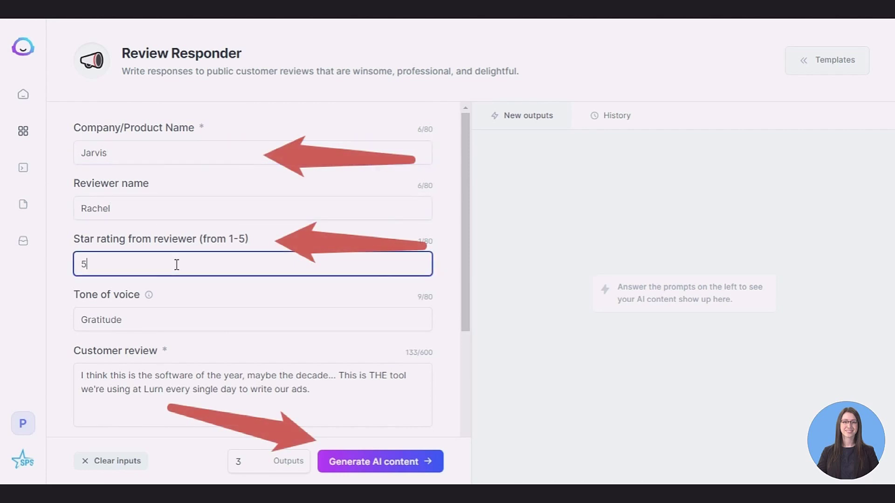
pyautogui.moveTo(471, 244); pyautogui.dragTo(468, 263)
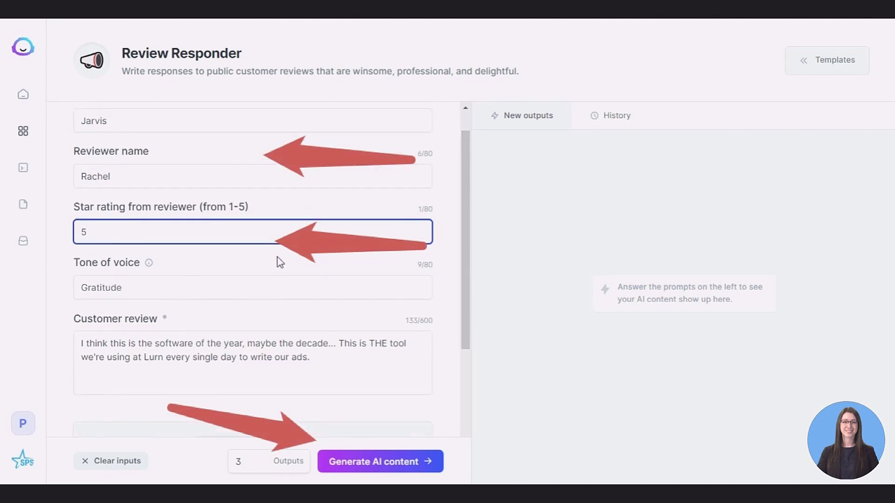
pyautogui.click(288, 287)
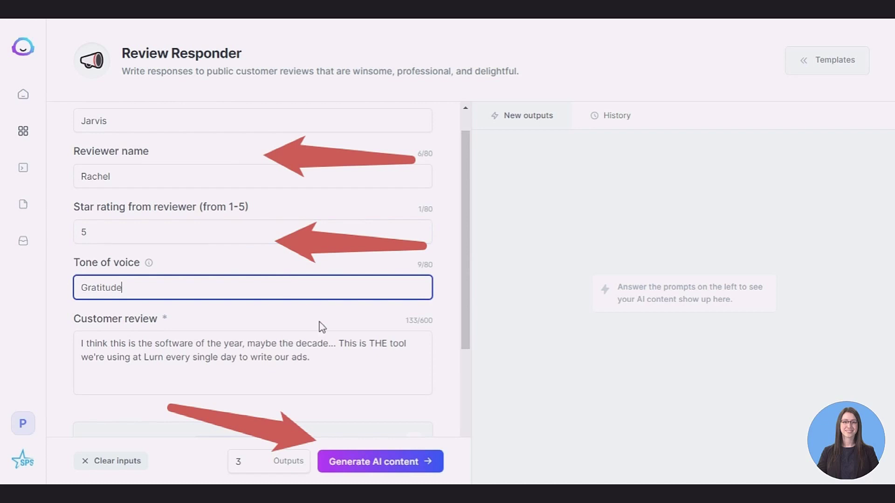
pyautogui.click(357, 370)
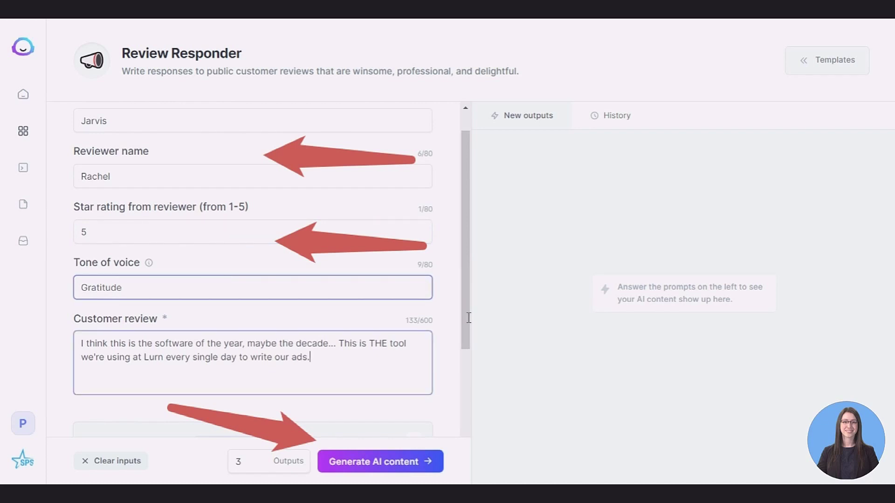
# Step: Generate three grateful replies to the five-star Jarvis review
pyautogui.scroll(-2, 468, 318)
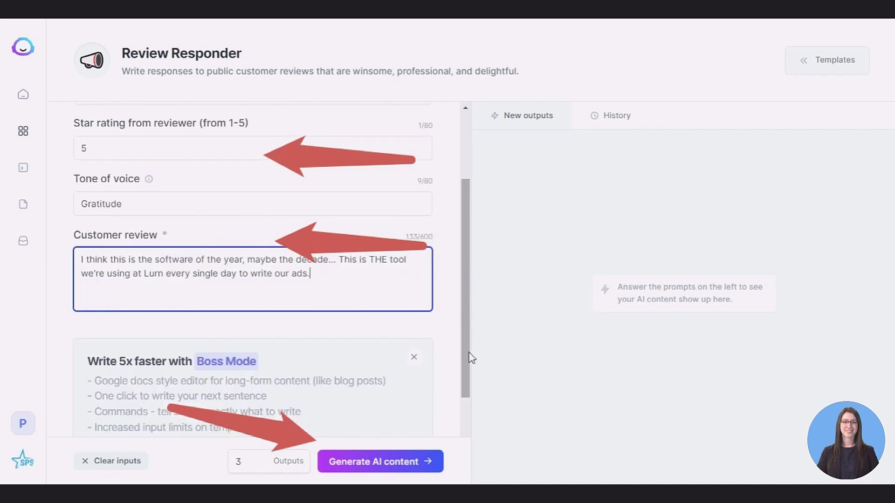
pyautogui.scroll(-3, 469, 363)
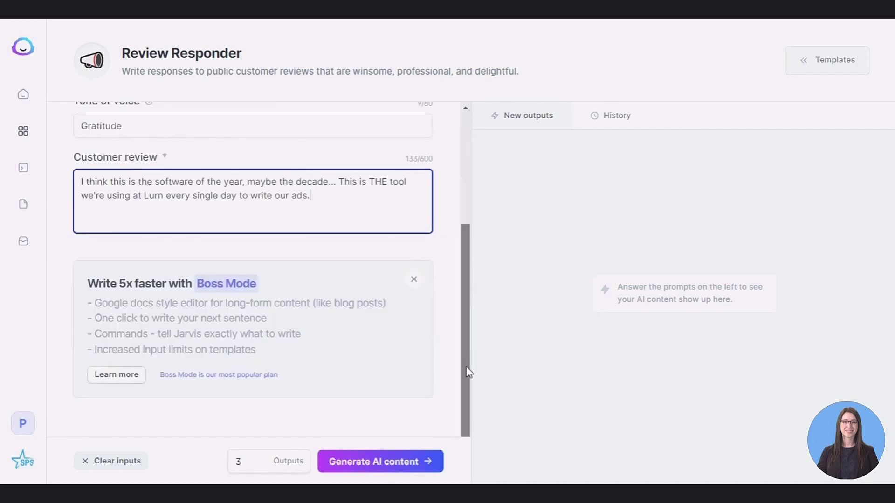
pyautogui.click(408, 471)
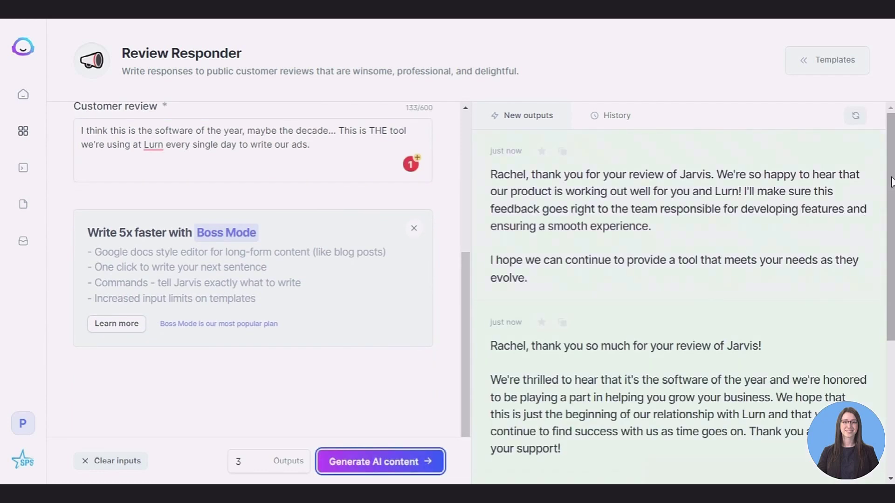
pyautogui.moveTo(891, 186); pyautogui.dragTo(891, 318)
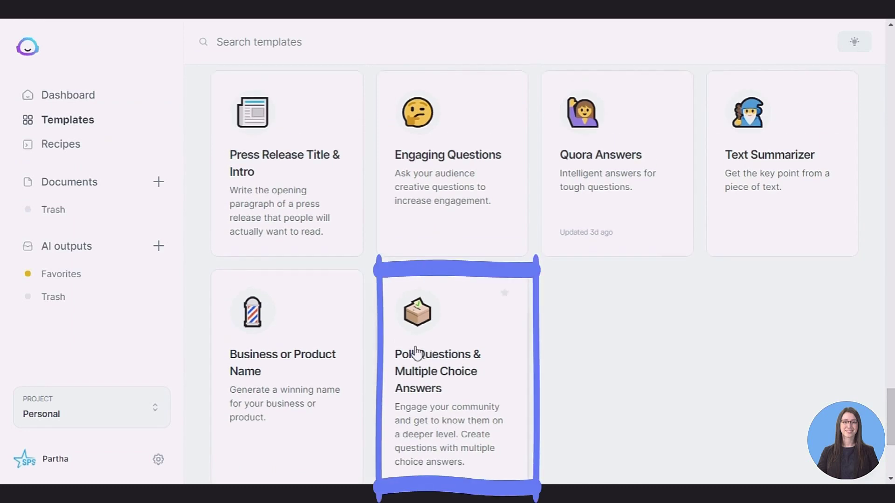
# Step: Open Poll Questions & Multiple Choice Answers and review the topic, Creators audience and tone
pyautogui.click(437, 362)
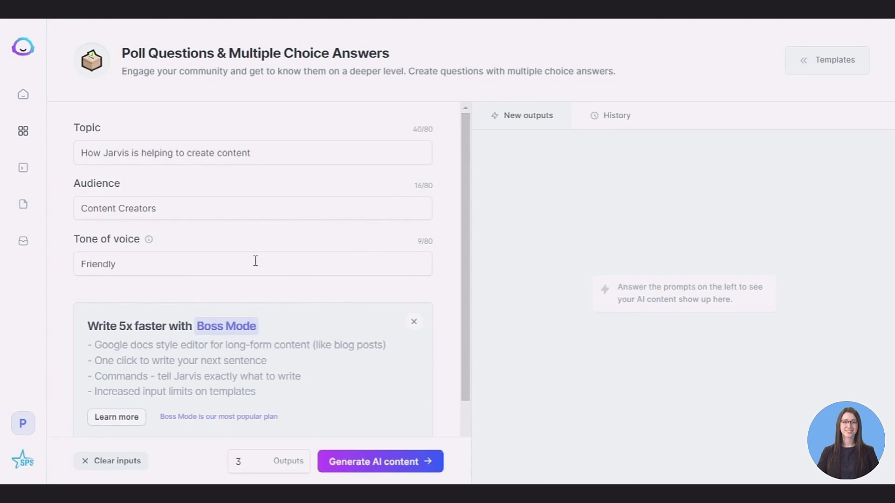
pyautogui.moveTo(253, 155); pyautogui.dragTo(82, 153)
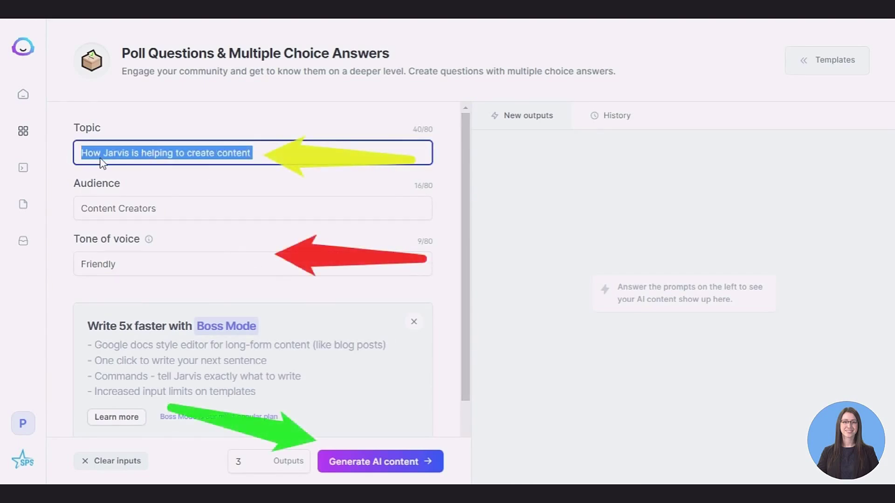
pyautogui.click(177, 176)
pyautogui.doubleClick(180, 208)
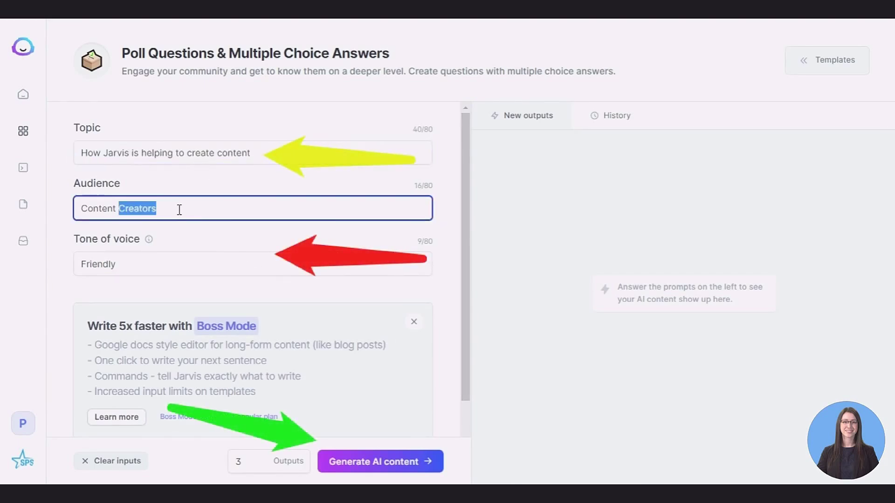
pyautogui.click(193, 264)
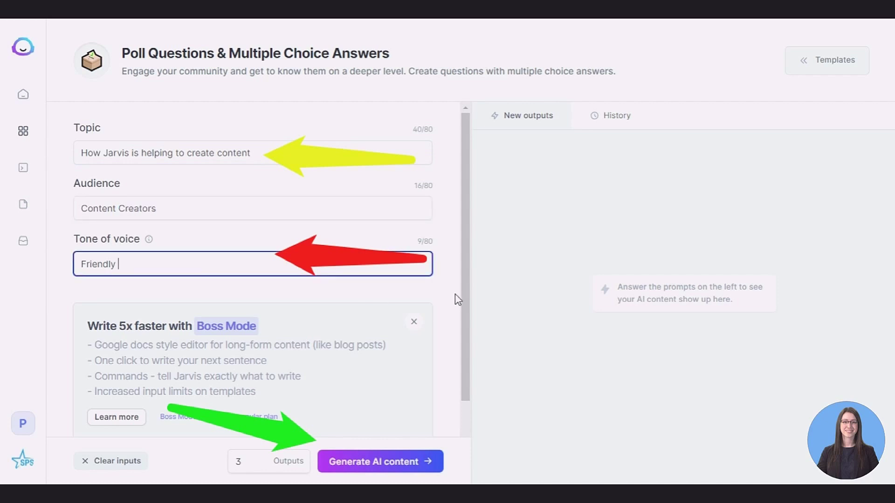
# Step: Generate the three friendly poll questions with Ctrl+Enter and look over the results
pyautogui.scroll(-2, 468, 314)
pyautogui.hotkey('ctrl', 'Return')
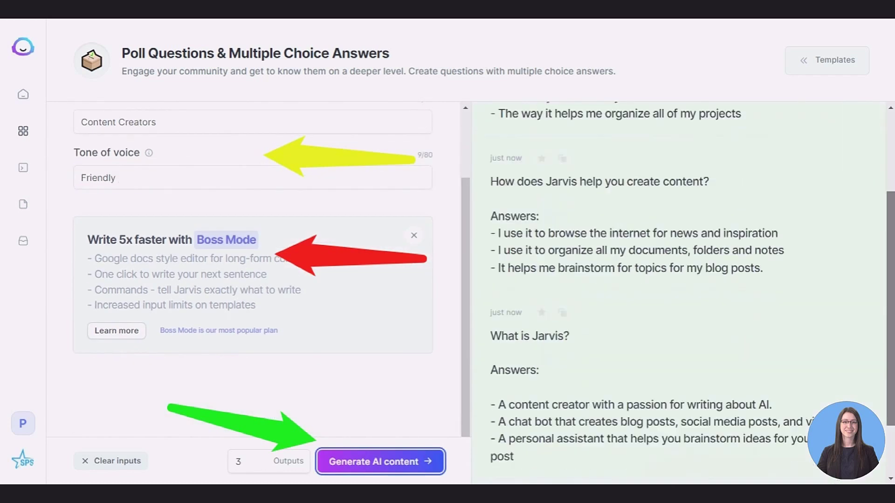
pyautogui.scroll(6, 863, 172)
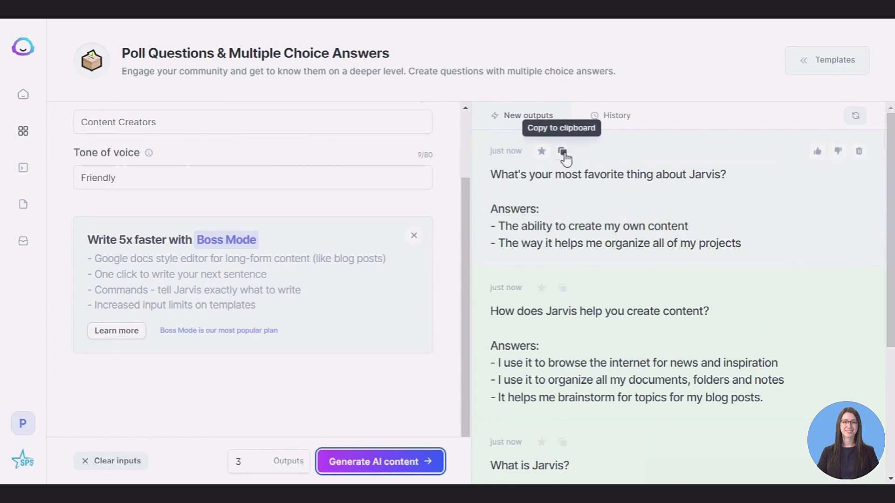
pyautogui.scroll(-6, 879, 221)
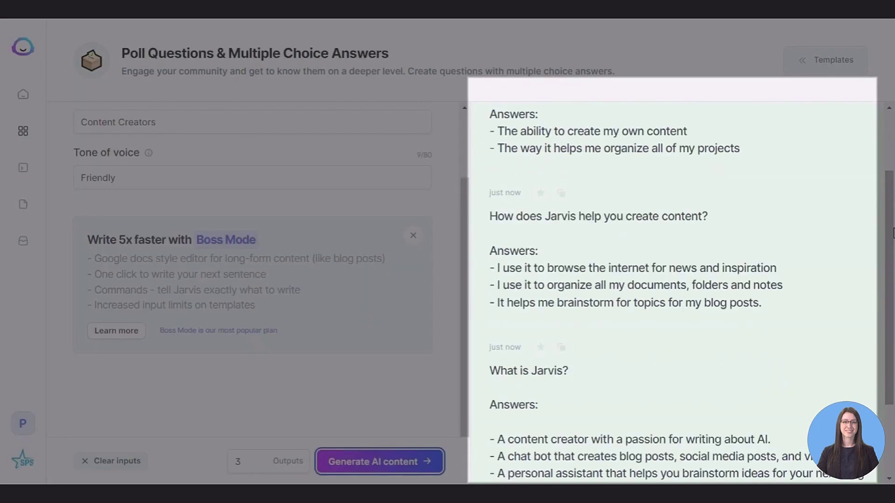
pyautogui.scroll(2, 879, 221)
pyautogui.scroll(3, 877, 219)
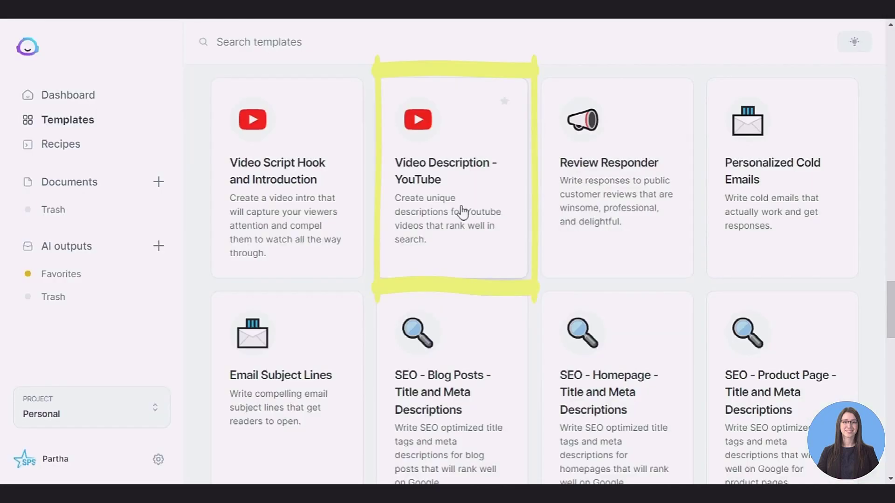
# Step: Generate three witty YouTube descriptions for 'Tutorial For Jarvis' with keyword YouTube
pyautogui.click(462, 212)
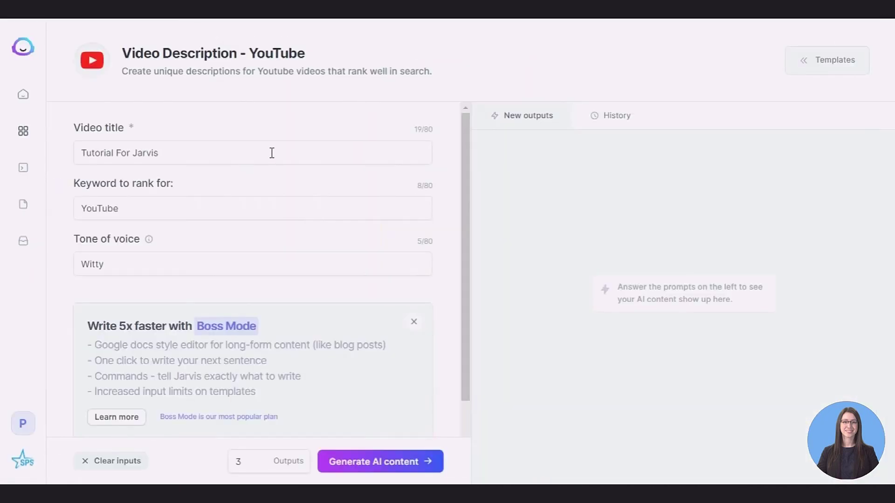
pyautogui.moveTo(208, 152); pyautogui.dragTo(117, 151)
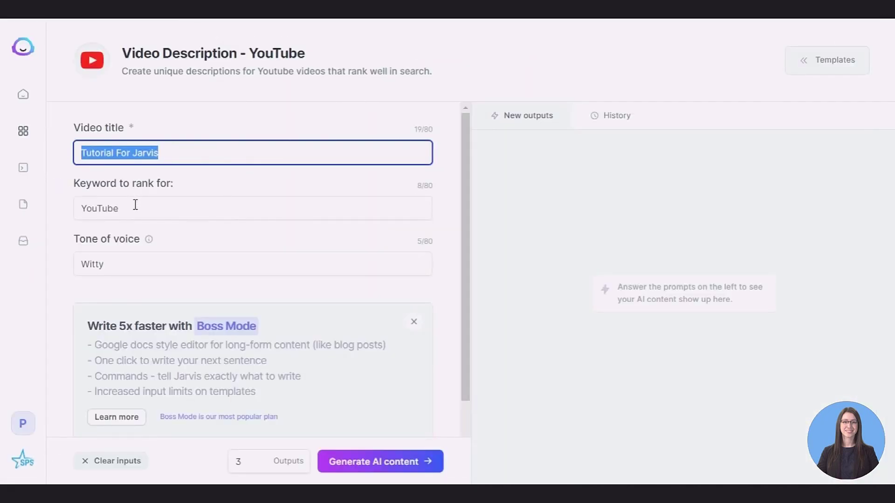
pyautogui.moveTo(135, 205); pyautogui.dragTo(65, 212)
pyautogui.moveTo(75, 269); pyautogui.dragTo(240, 271)
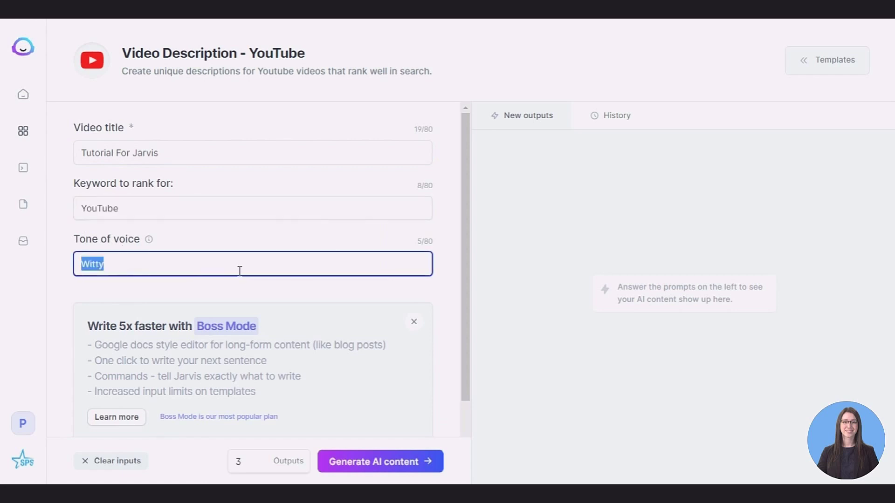
pyautogui.click(315, 306)
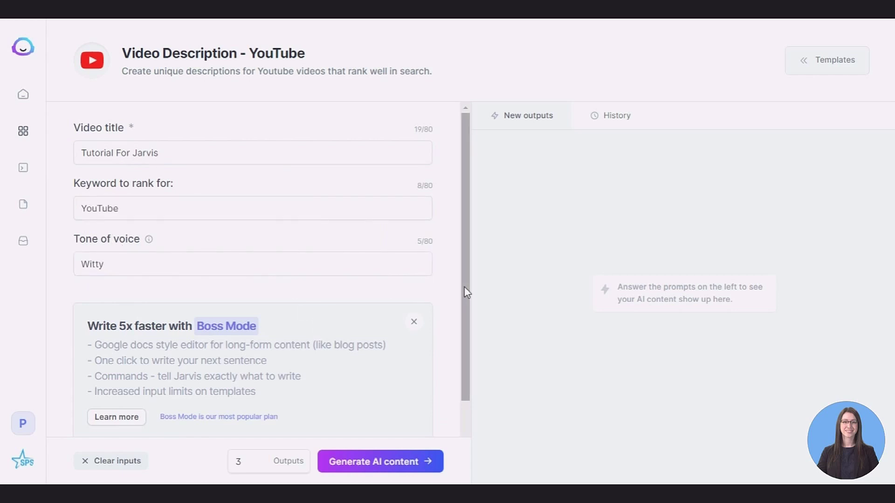
pyautogui.moveTo(466, 292); pyautogui.dragTo(480, 365)
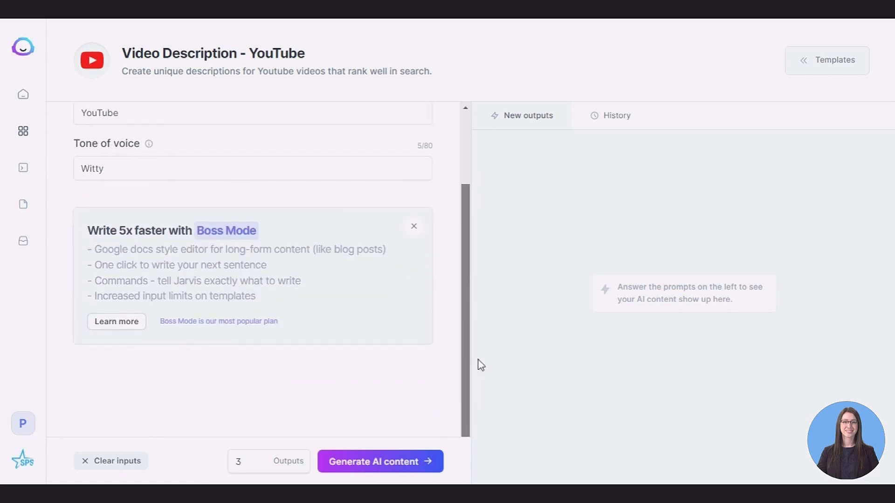
pyautogui.click(407, 466)
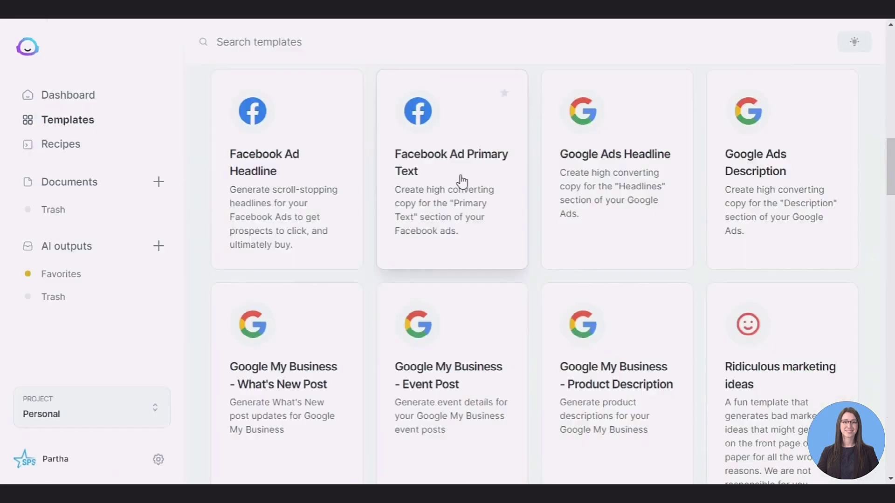
# Step: Generate three normal-tone Facebook ad primary texts for Jarvis, 'Jarvis AI for content writing'
pyautogui.click(466, 192)
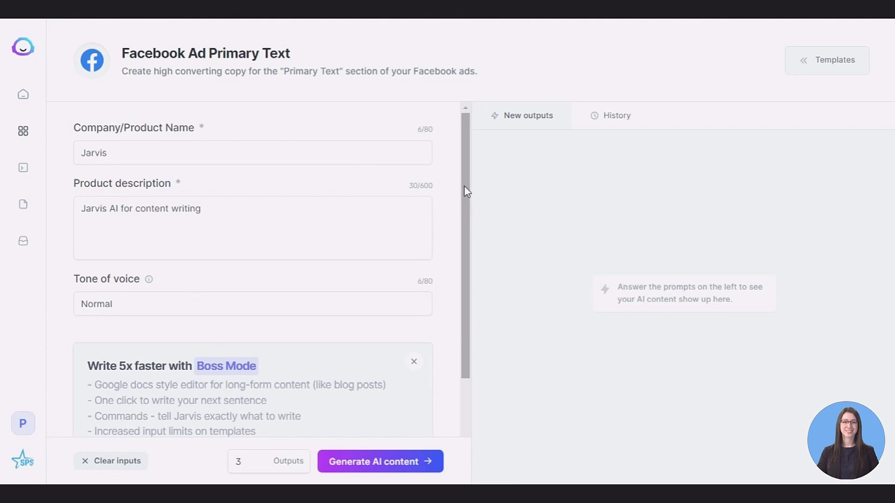
pyautogui.click(92, 152)
pyautogui.doubleClick(92, 152)
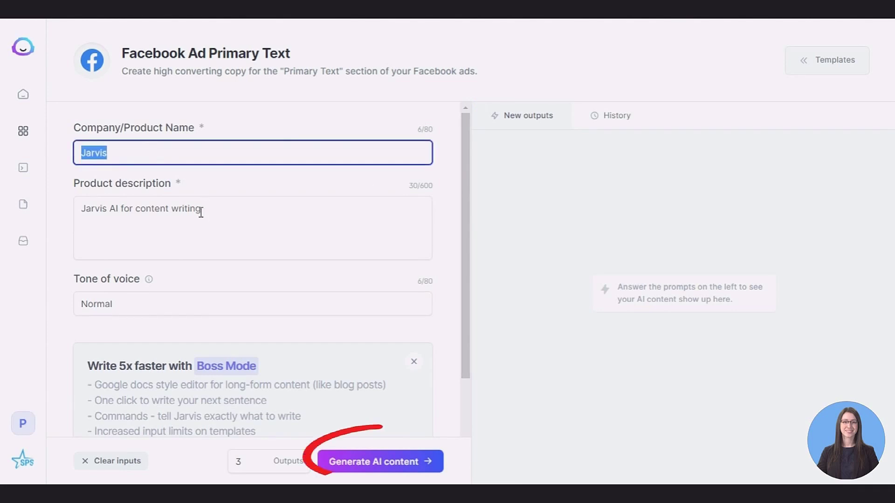
pyautogui.press('Tab')
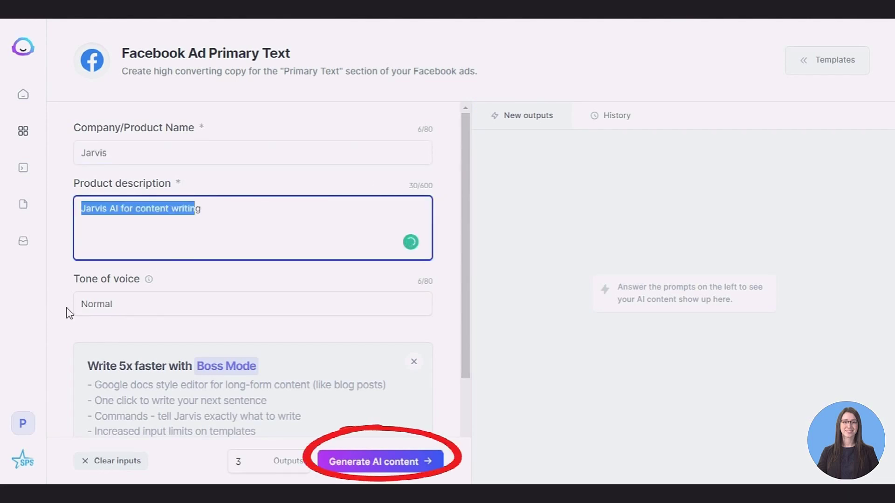
pyautogui.press('Tab')
pyautogui.click(422, 332)
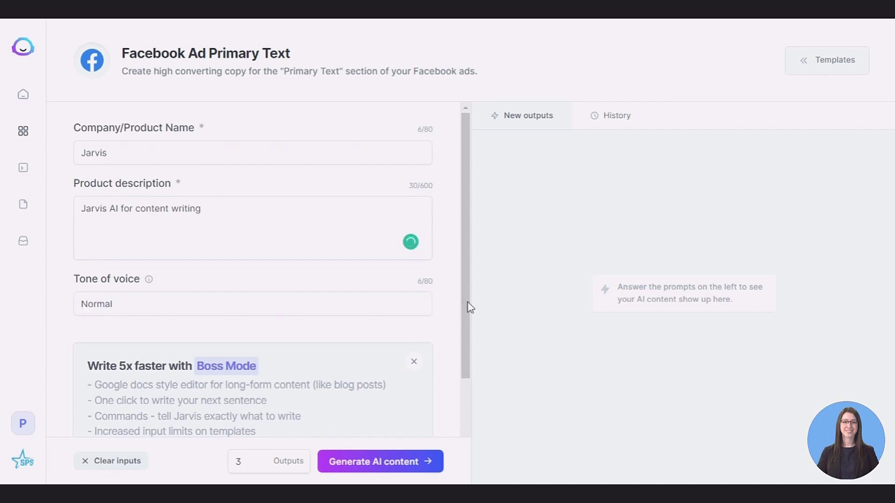
pyautogui.moveTo(469, 306); pyautogui.dragTo(470, 348)
pyautogui.click(403, 453)
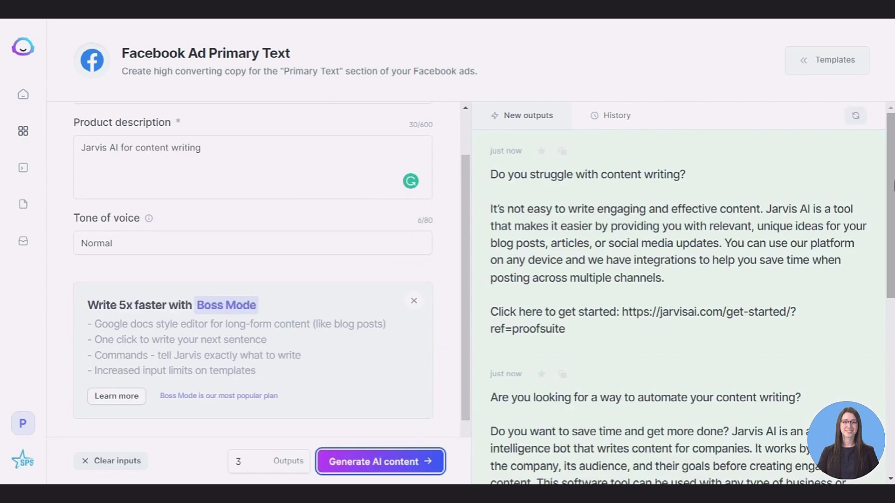
pyautogui.moveTo(893, 186); pyautogui.dragTo(893, 353)
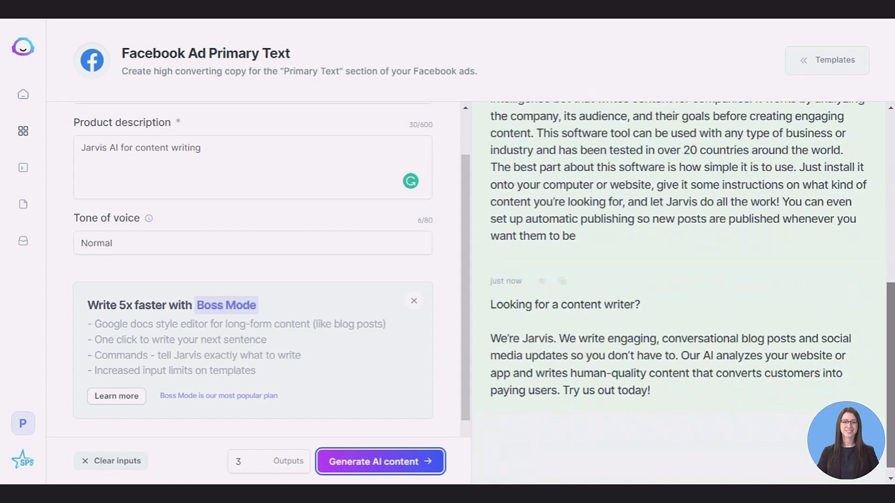
pyautogui.scroll(10, 887, 275)
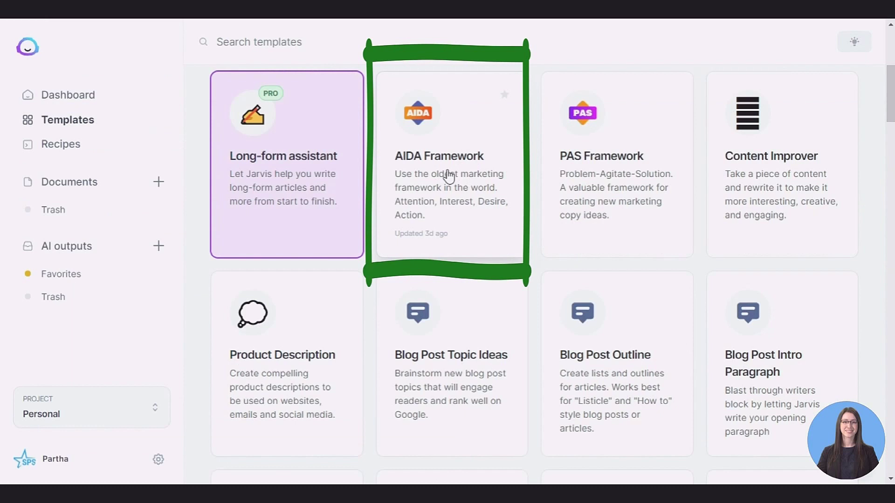
# Step: Fill the AIDA Framework template for Jarvis, software to create content, in a Witty tone
pyautogui.click(471, 178)
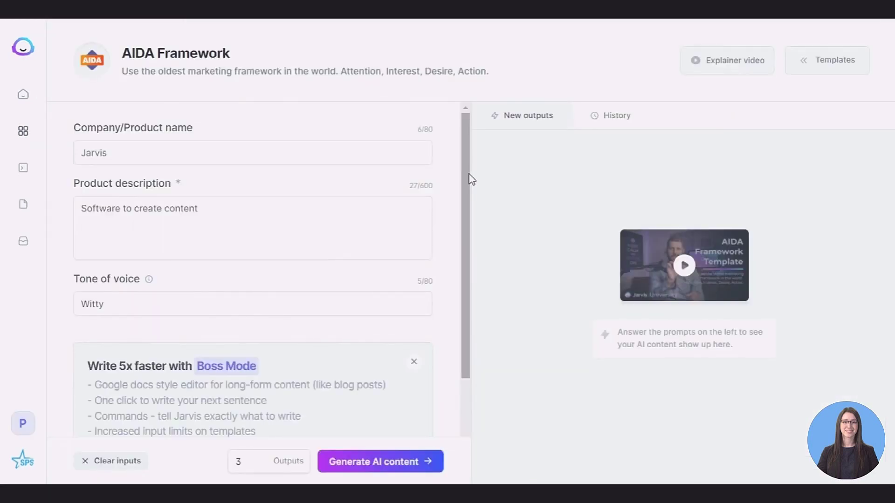
pyautogui.moveTo(116, 158); pyautogui.dragTo(85, 157)
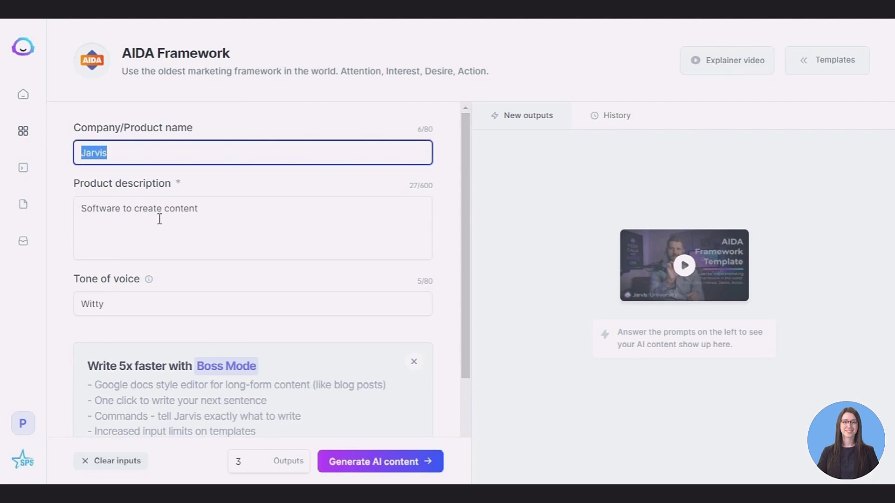
pyautogui.click(199, 228)
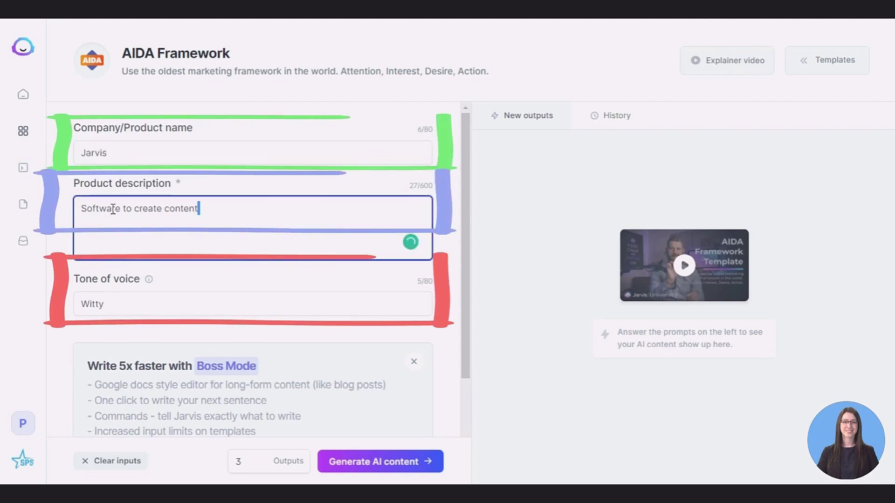
pyautogui.moveTo(200, 208); pyautogui.dragTo(77, 210)
pyautogui.click(176, 236)
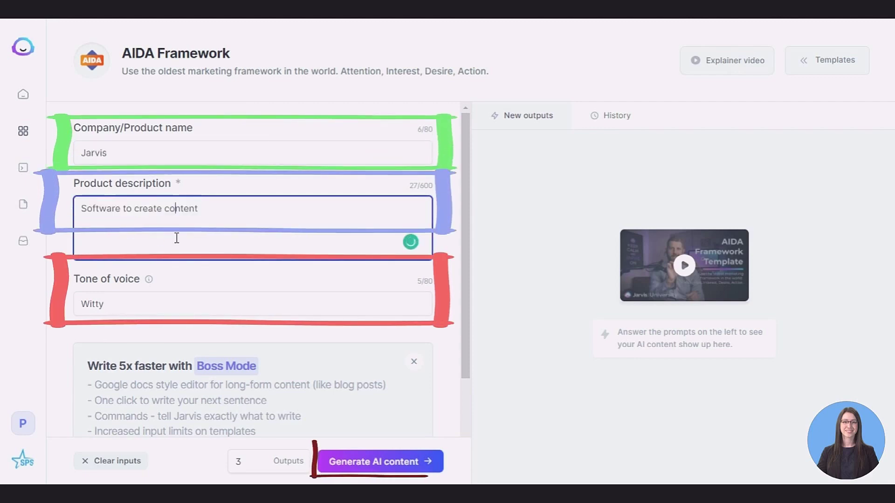
pyautogui.click(175, 306)
pyautogui.doubleClick(175, 305)
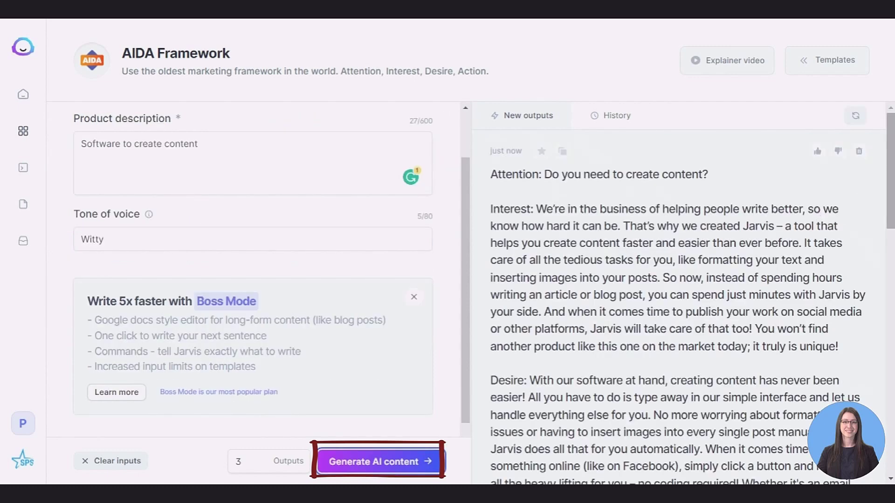
pyautogui.scroll(-10, 678, 293)
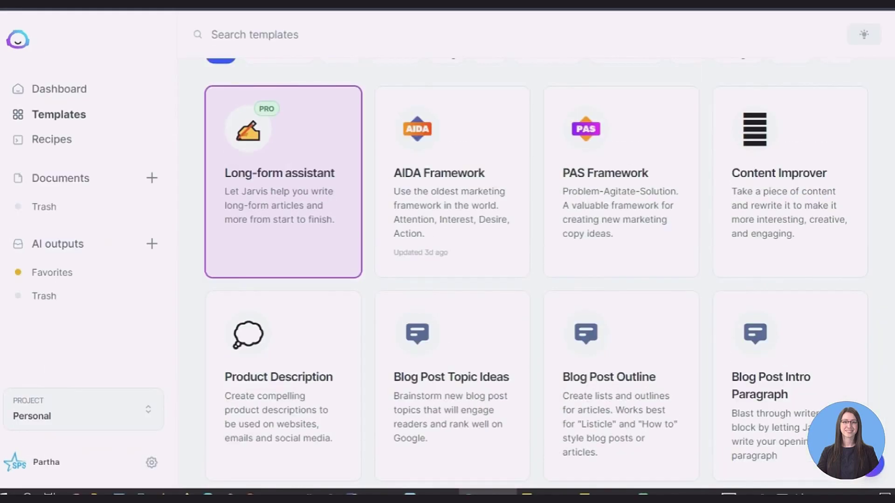
# Step: Generate three Excited Content Improver rewrites of the Jarvis.ai AI copywriting description
pyautogui.scroll(-1, 533, 267)
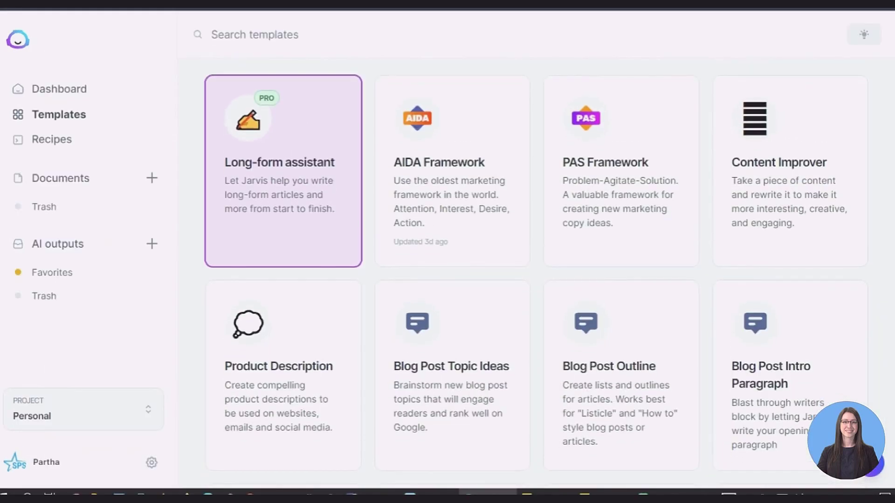
pyautogui.click(820, 166)
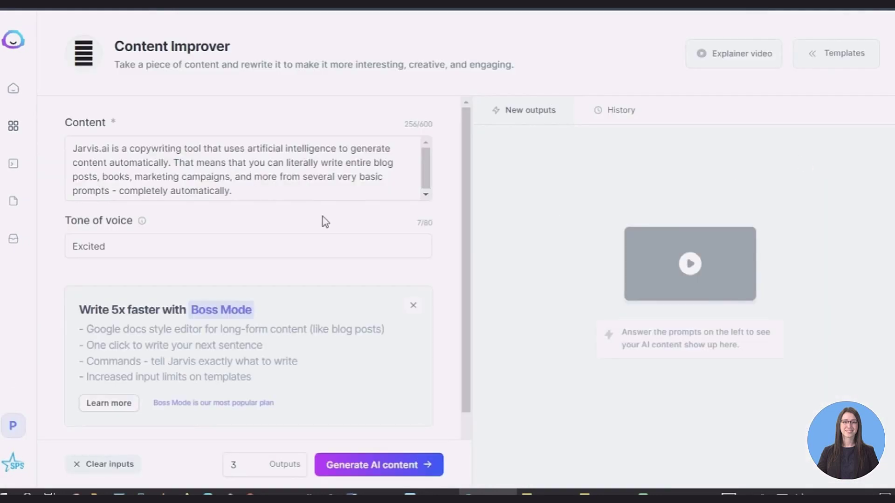
pyautogui.tripleClick(243, 191)
pyautogui.click(241, 232)
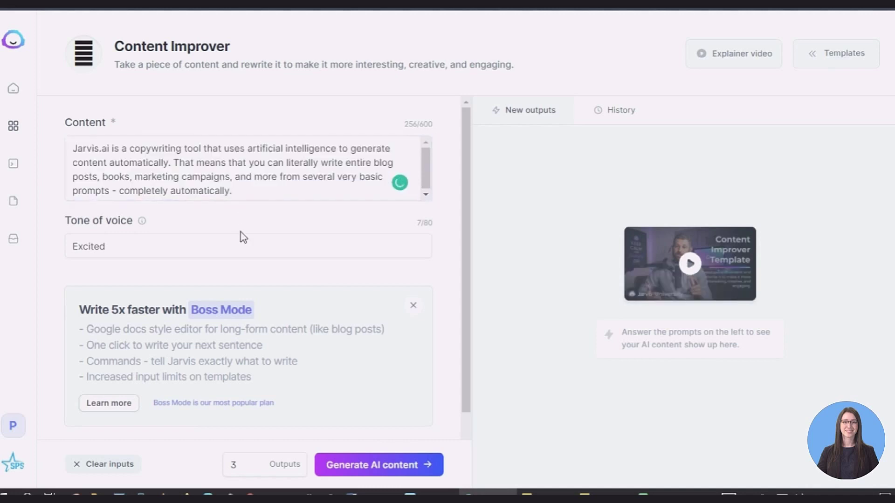
pyautogui.tripleClick(120, 249)
pyautogui.click(346, 268)
pyautogui.click(410, 476)
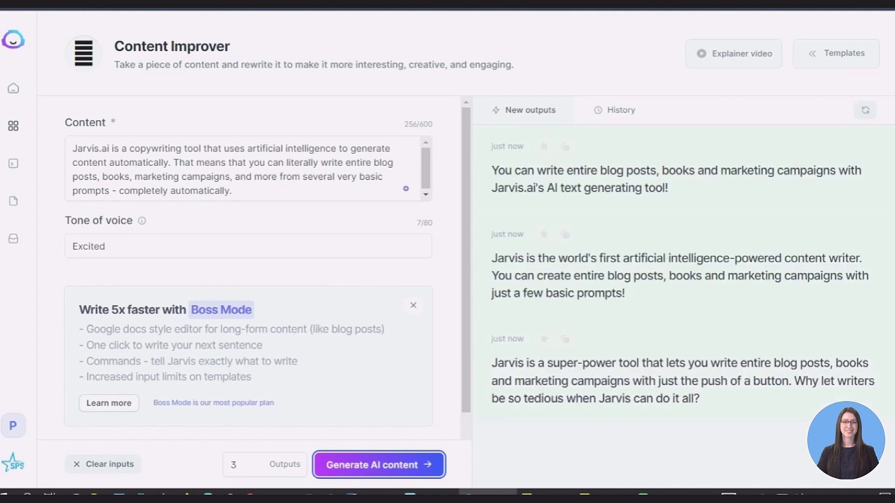
pyautogui.scroll(-1, 692, 250)
pyautogui.scroll(1, 693, 250)
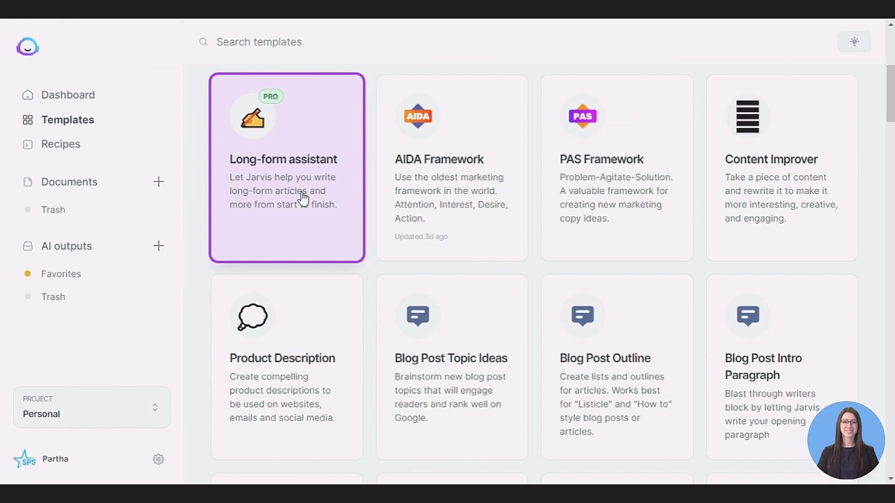
# Step: Start a long-form document from scratch and compose a 181-word article on chicken as protein
pyautogui.click(303, 198)
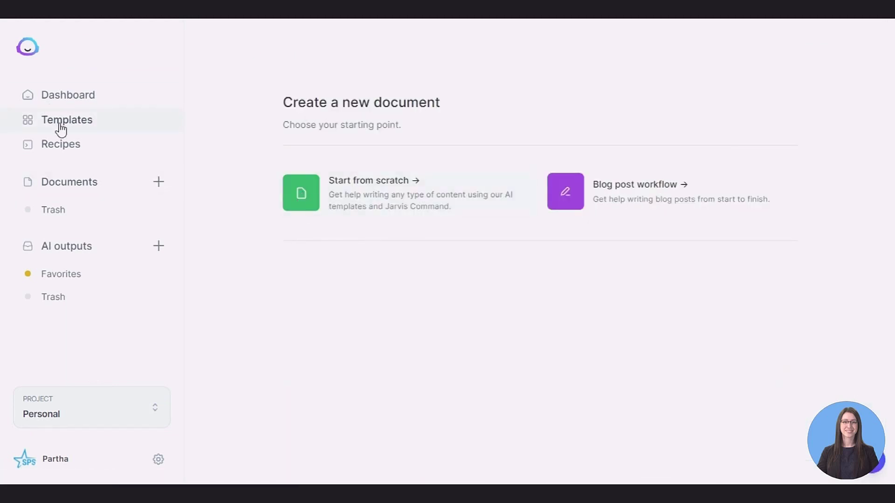
pyautogui.click(396, 201)
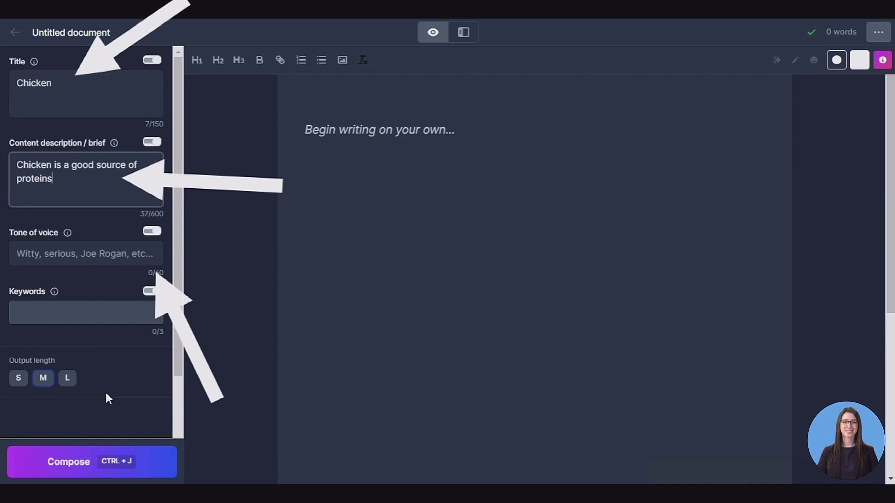
pyautogui.click(122, 466)
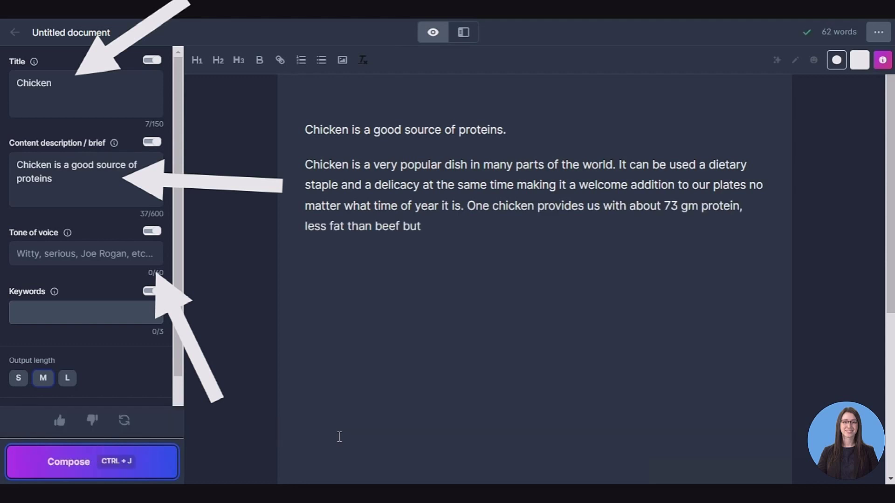
pyautogui.click(155, 464)
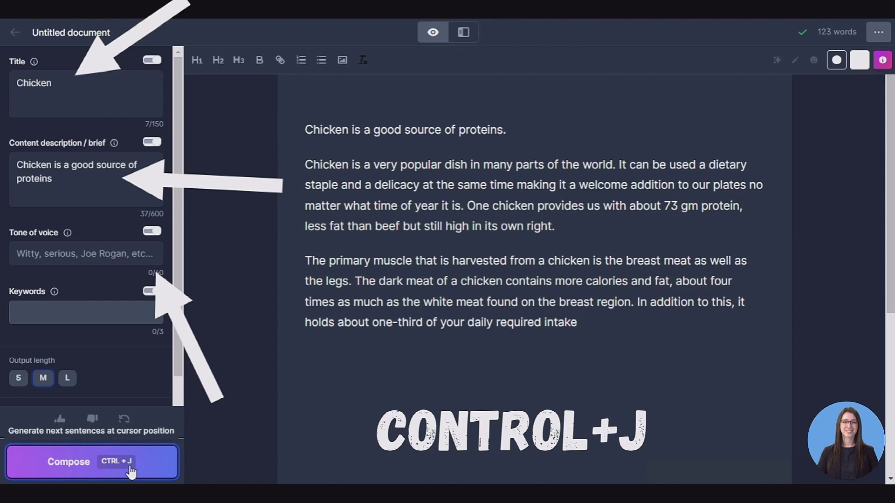
pyautogui.click(131, 467)
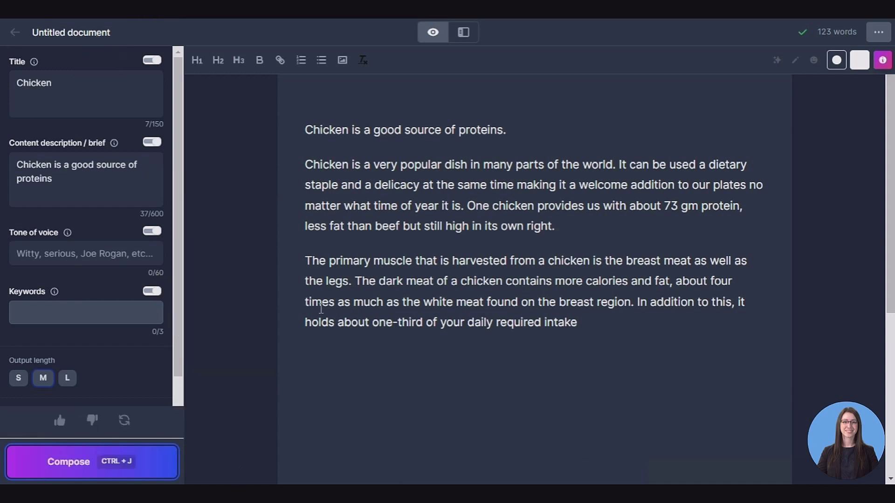
pyautogui.click(152, 462)
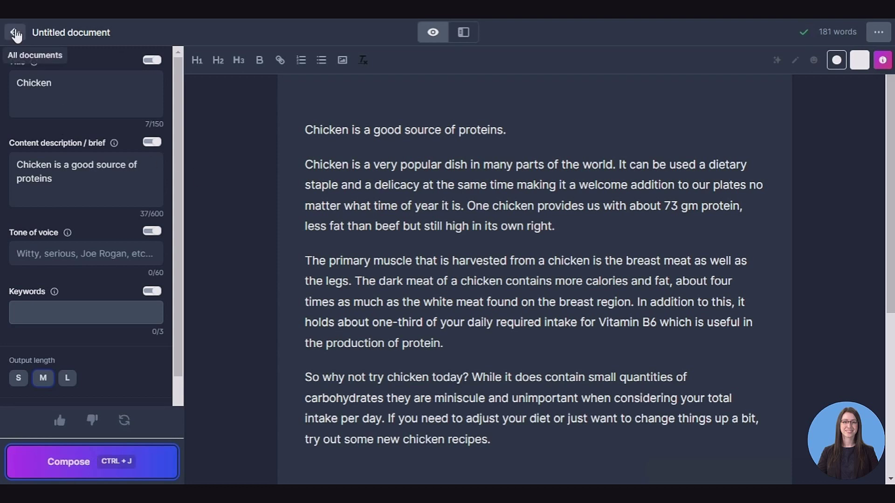
pyautogui.click(15, 34)
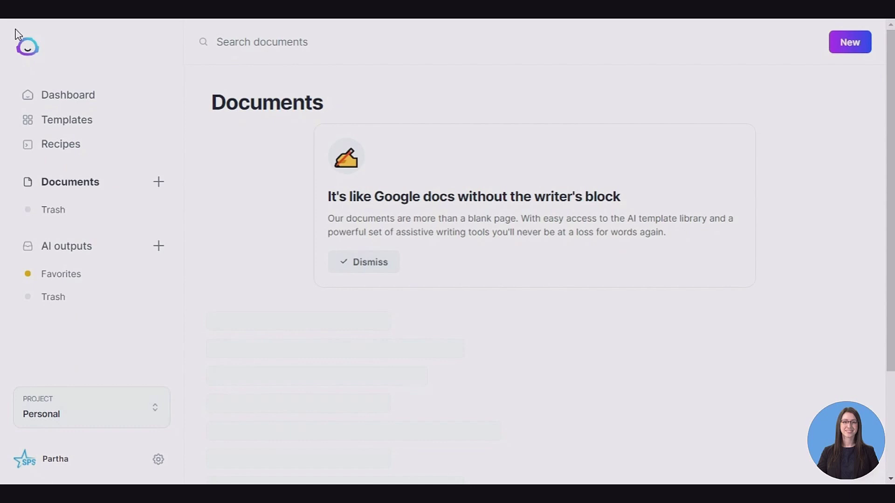
pyautogui.scroll(-2, 884, 226)
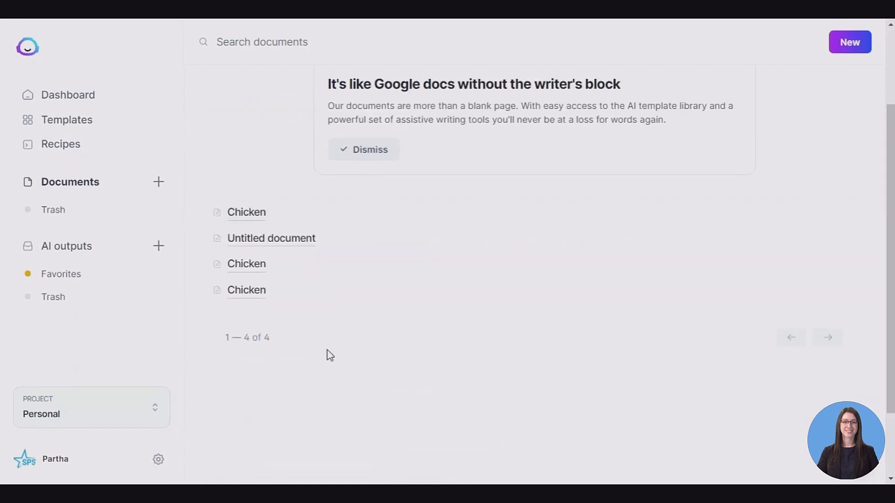
pyautogui.click(159, 460)
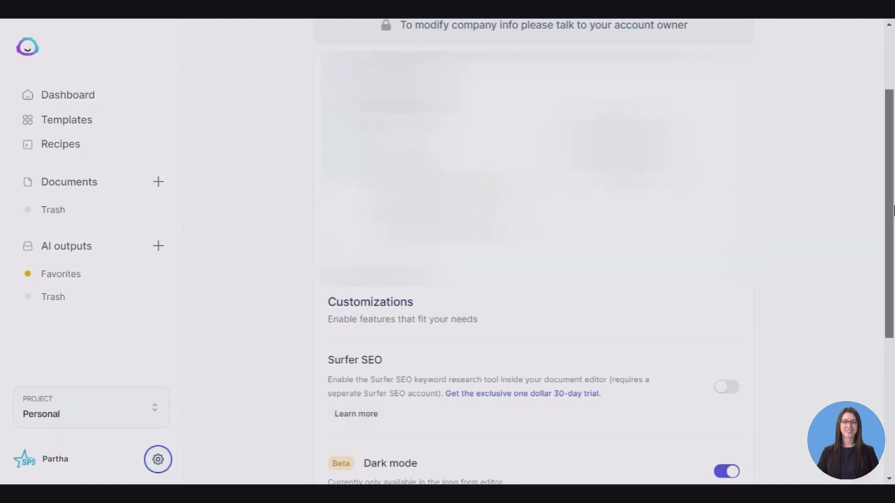
pyautogui.scroll(-4, 893, 211)
pyautogui.scroll(-2, 522, 326)
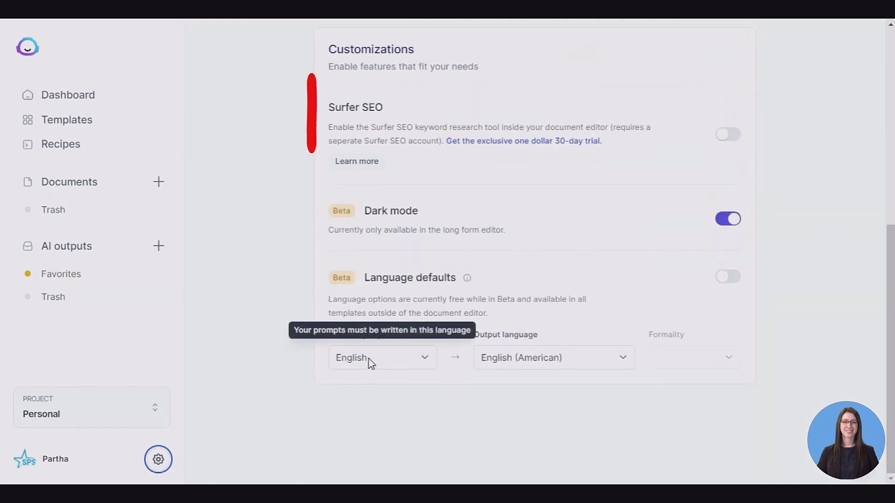
pyautogui.click(369, 359)
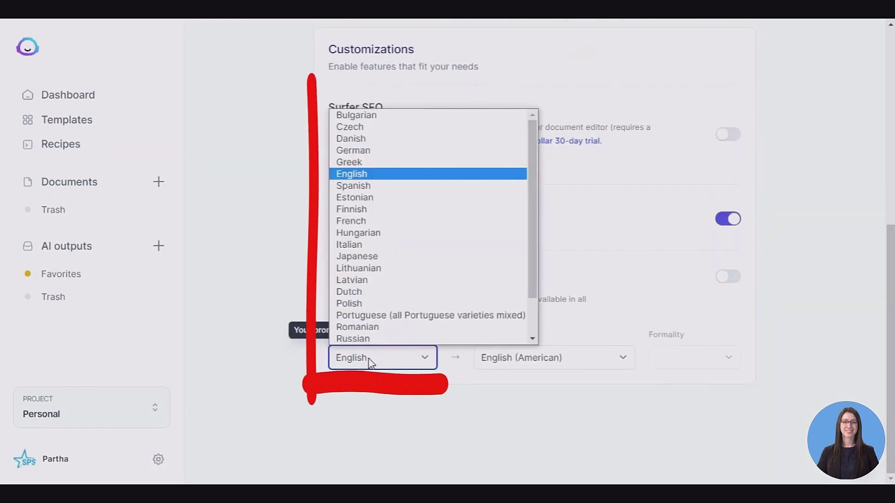
pyautogui.click(544, 357)
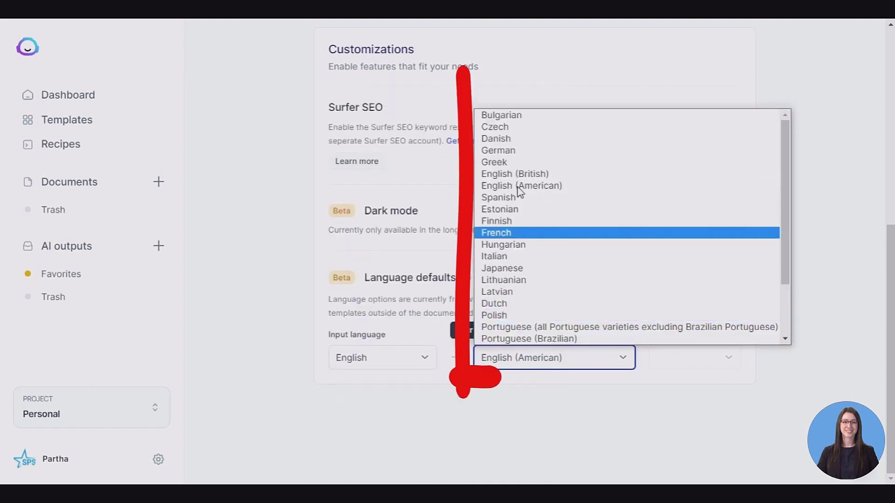
pyautogui.click(464, 415)
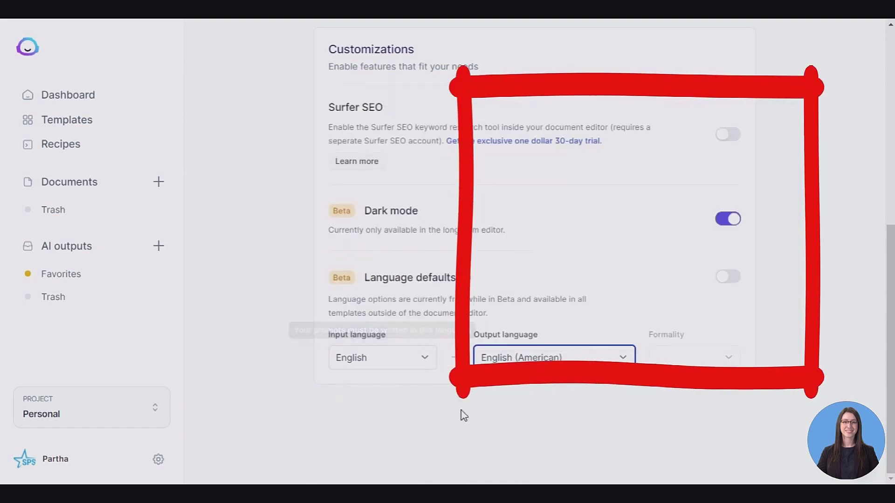
pyautogui.click(400, 366)
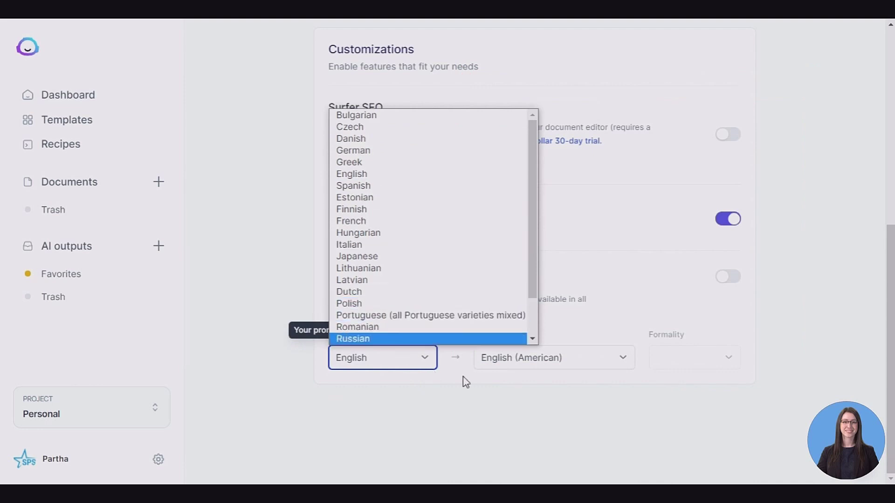
pyautogui.click(584, 439)
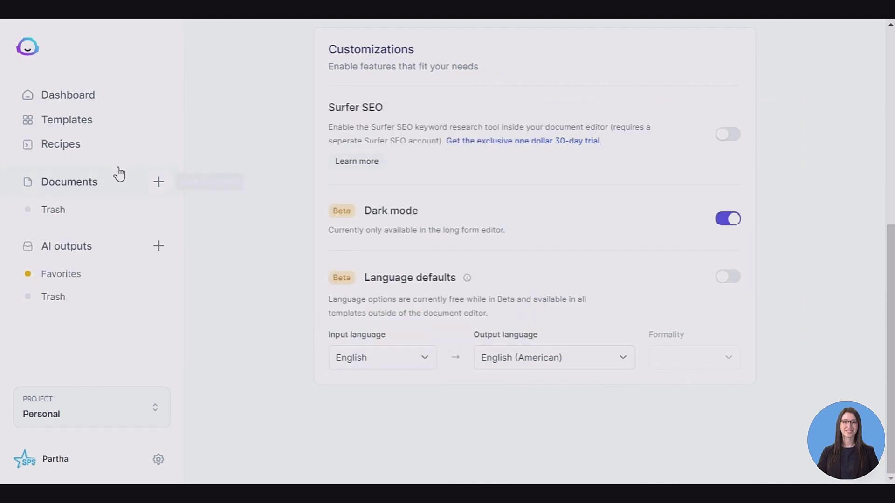
# Step: Go to the Templates page from the sidebar
pyautogui.click(70, 121)
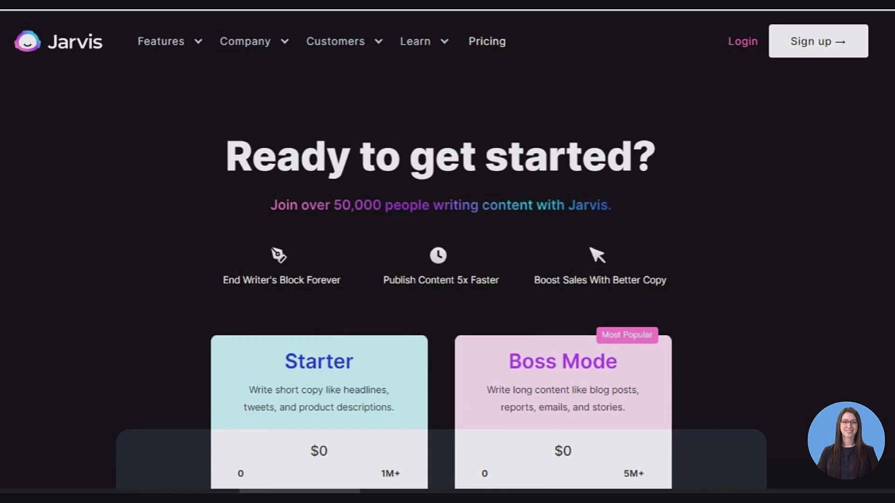
# Step: Scroll the pricing page past the guarantee section to the Starter vs Boss Mode feature table
pyautogui.scroll(-3, 448, 252)
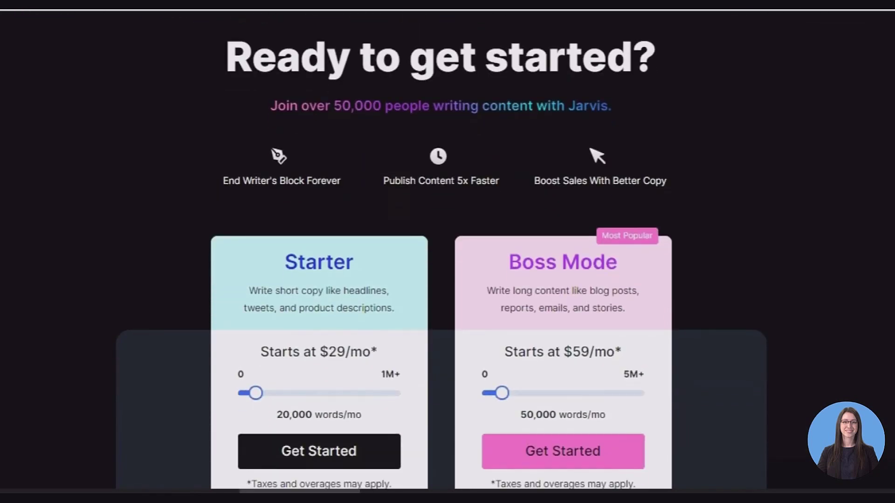
pyautogui.scroll(-3, 448, 252)
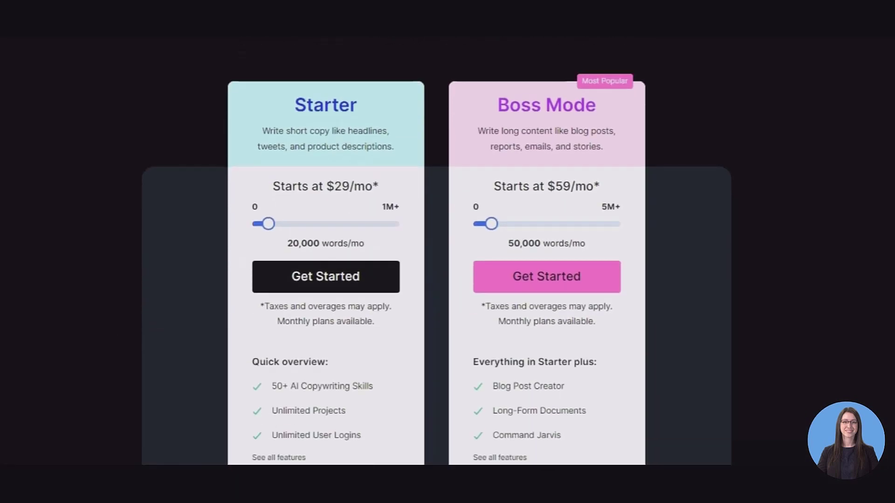
pyautogui.scroll(-1, 447, 252)
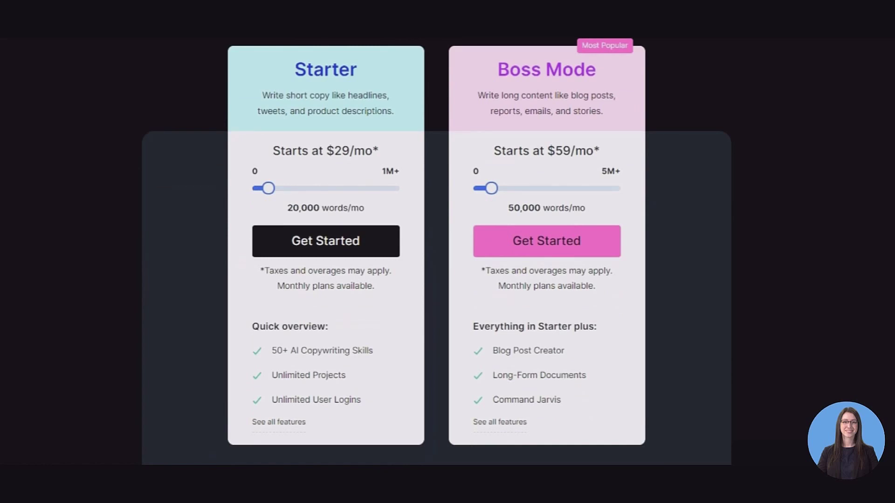
pyautogui.scroll(-7, 436, 252)
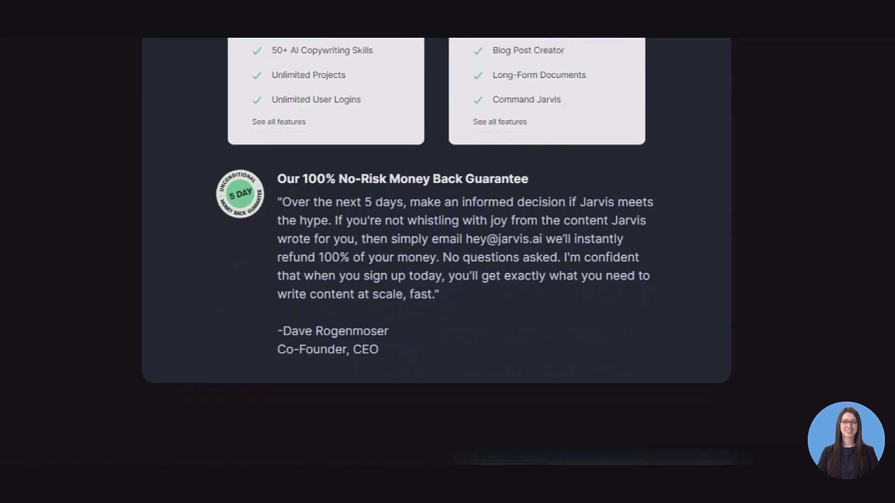
pyautogui.scroll(-1, 436, 252)
pyautogui.scroll(1, 436, 251)
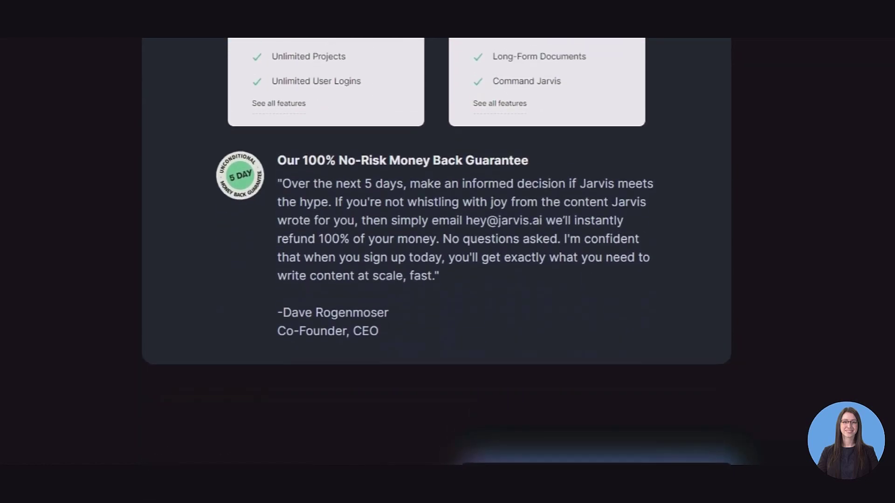
pyautogui.scroll(-3, 436, 252)
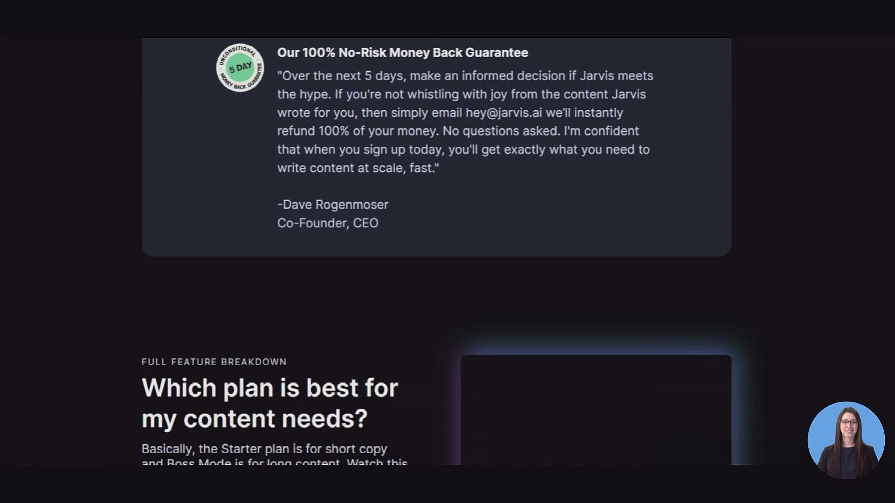
pyautogui.scroll(-5, 437, 251)
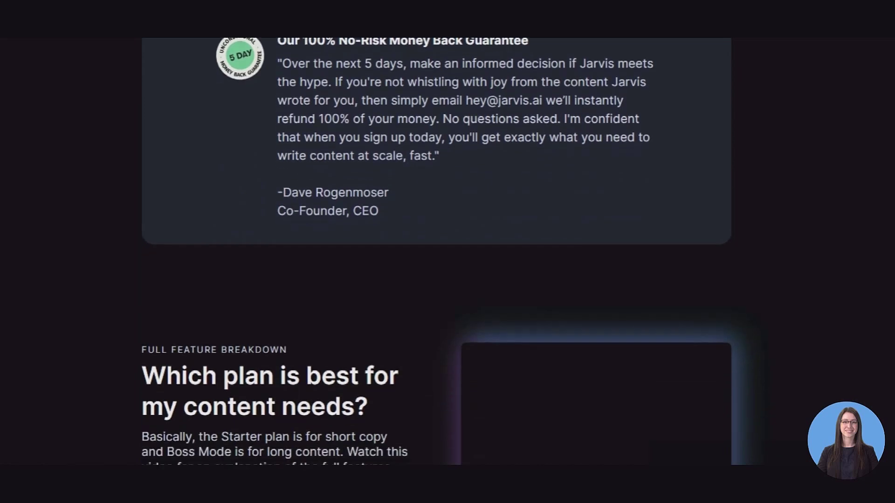
pyautogui.scroll(-2, 436, 252)
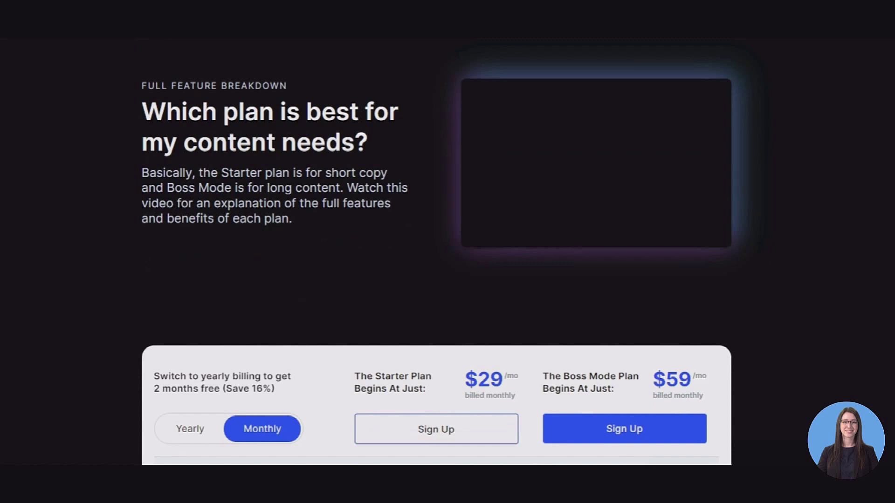
pyautogui.scroll(-6, 437, 251)
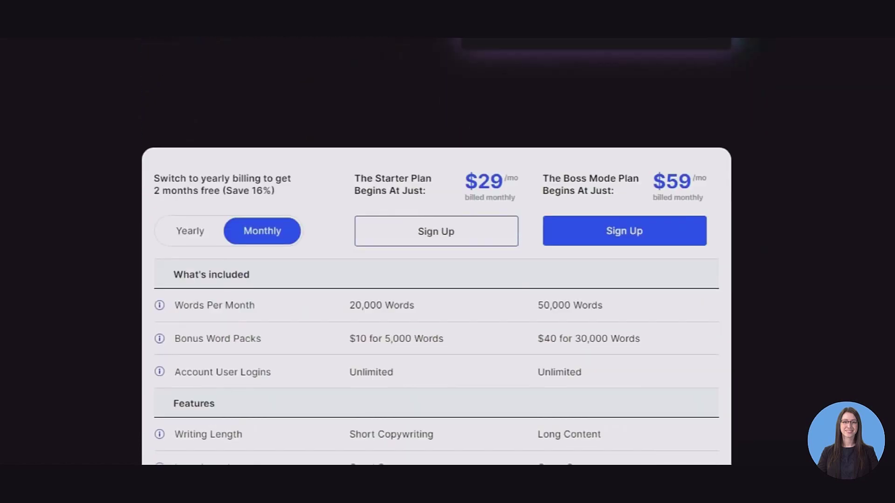
pyautogui.scroll(-1, 437, 252)
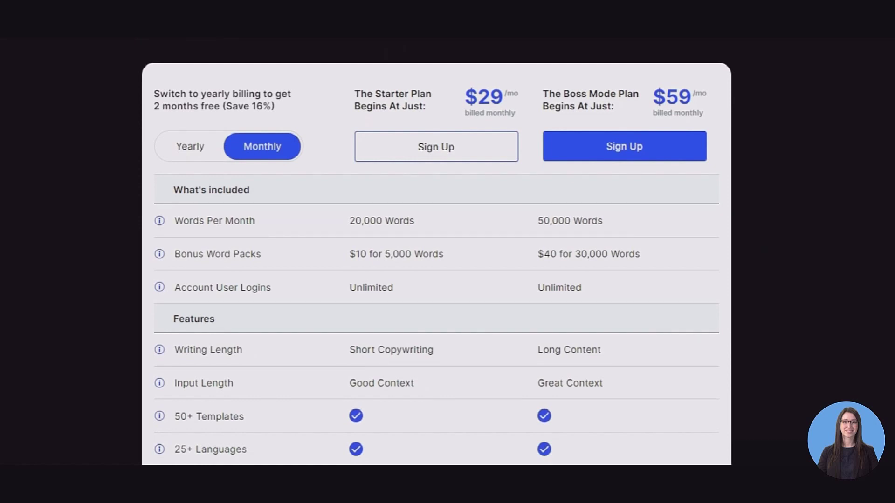
pyautogui.scroll(-1, 436, 252)
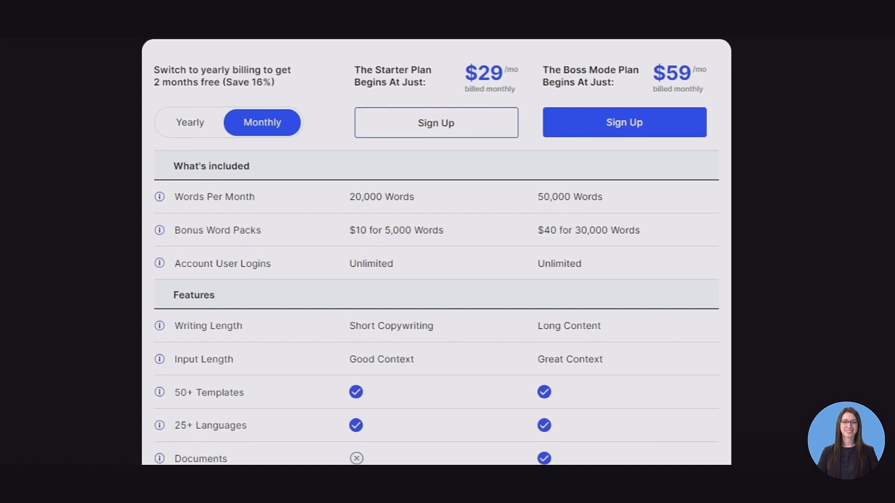
pyautogui.scroll(-2, 436, 252)
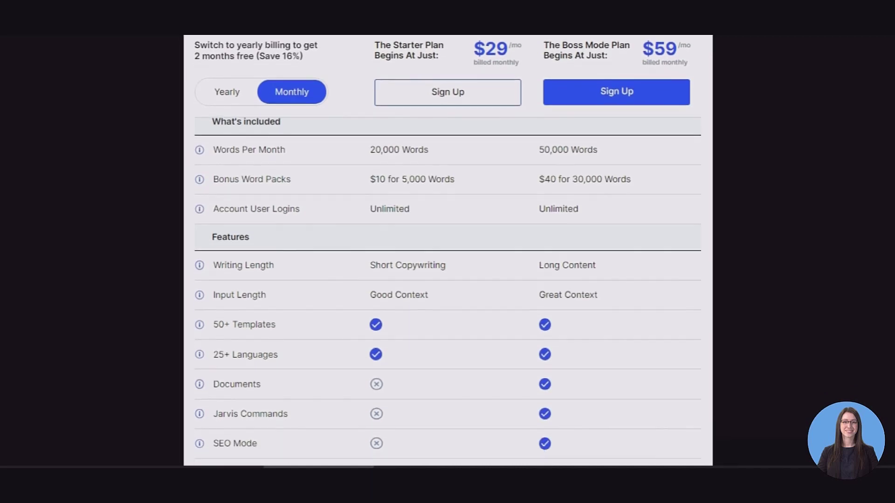
pyautogui.scroll(-2, 448, 279)
pyautogui.scroll(-3, 448, 280)
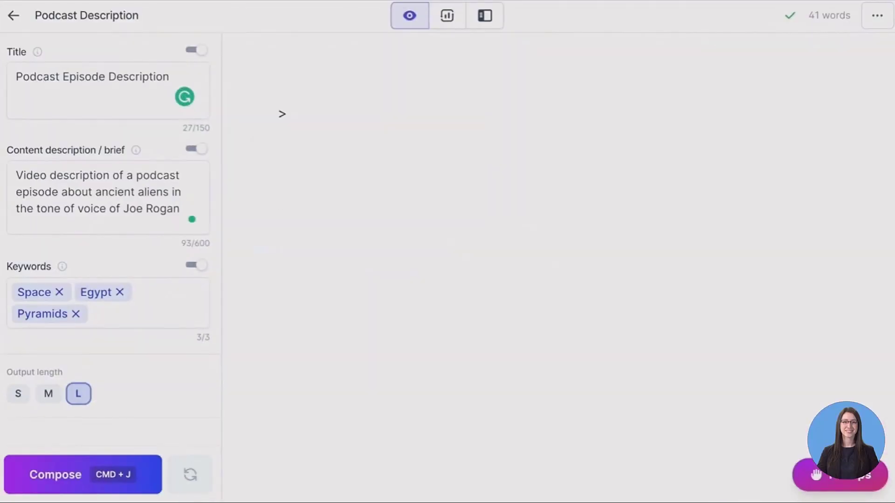
# Step: Have Boss Mode write a paragraph about aliens, delete 'freakin', and rephrase the believers-in-aliens sentence
pyautogui.write('write a paragraph about aliens and the tone of voice of')
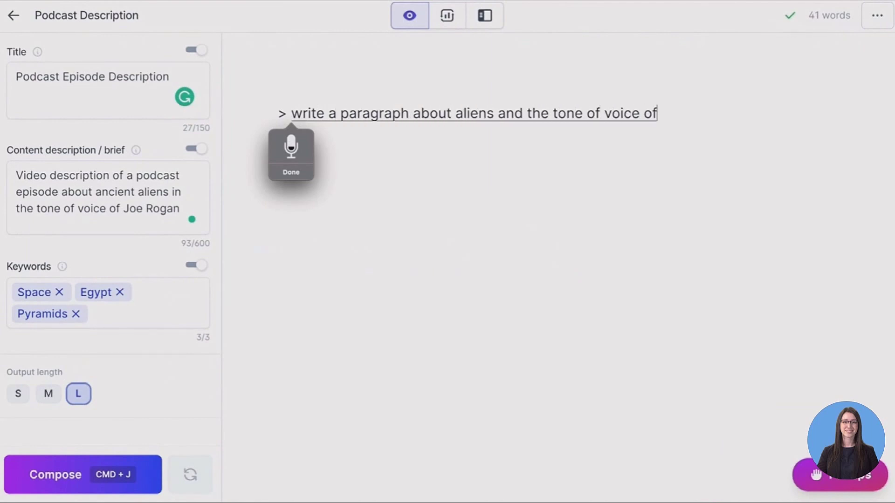
pyautogui.press('Return')
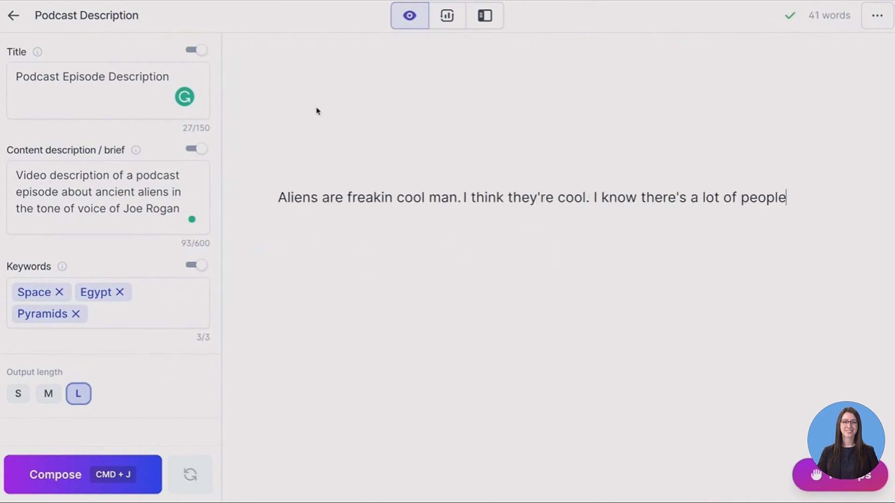
pyautogui.doubleClick(377, 200)
pyautogui.press('BackSpace')
pyautogui.moveTo(544, 197); pyautogui.dragTo(695, 223)
pyautogui.click(491, 167)
pyautogui.click(289, 300)
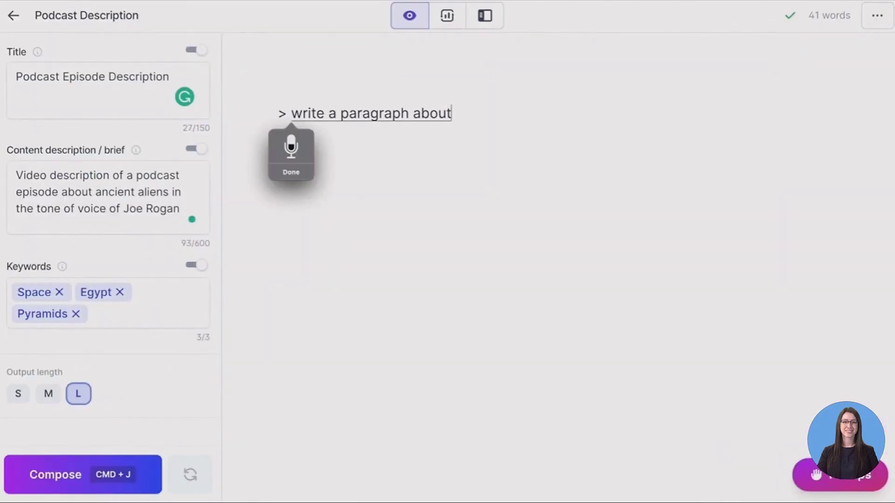
# Step: Rerun the aliens paragraph, remove 'freakin', rephrase the believers sentence, and compose more text with Cmd+J
pyautogui.press('super+Return')
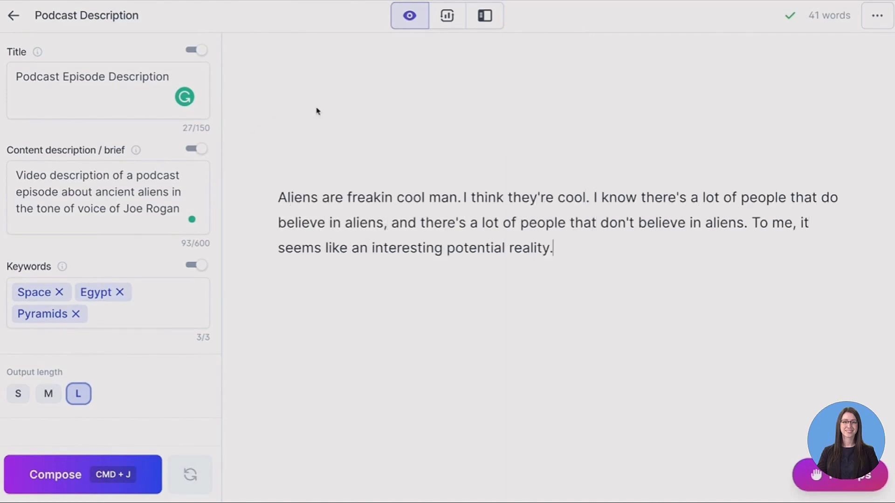
pyautogui.doubleClick(389, 200)
pyautogui.press('BackSpace')
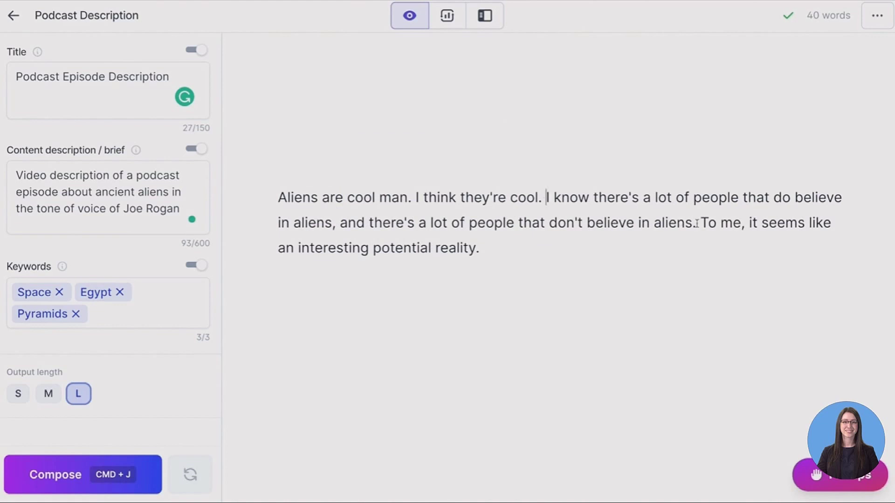
pyautogui.moveTo(551, 198); pyautogui.dragTo(693, 223)
pyautogui.click(289, 299)
pyautogui.press('super+j')
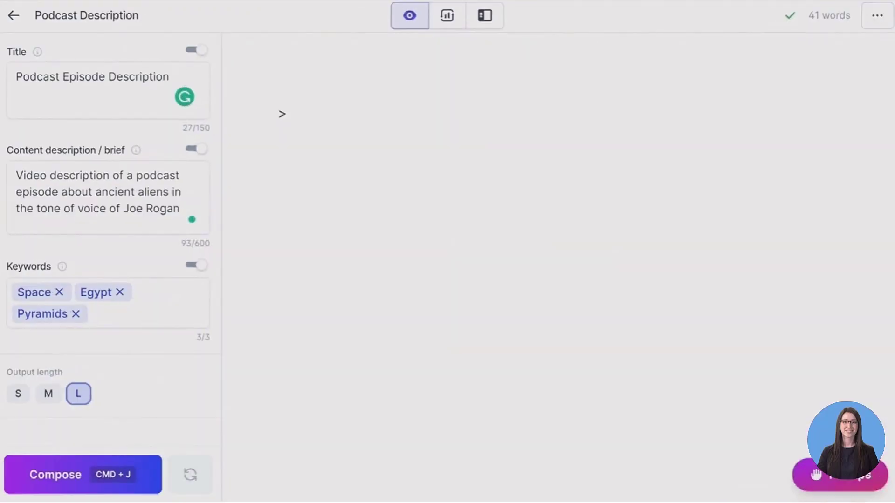
# Step: Run the full aliens command with a celebrity's tone of voice, then remove 'freakin', rephrase, and compose more
pyautogui.write('write a paragraph about aliens and the tone of voice of Joe Rogan')
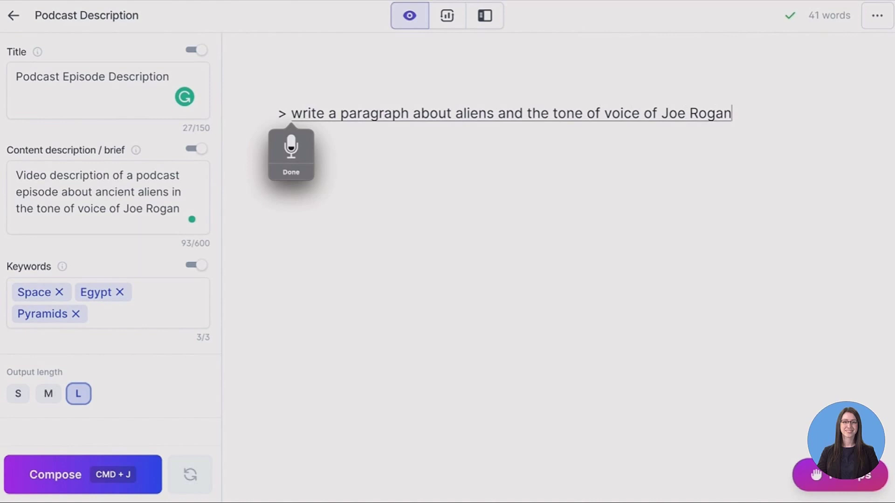
pyautogui.press('super+Return')
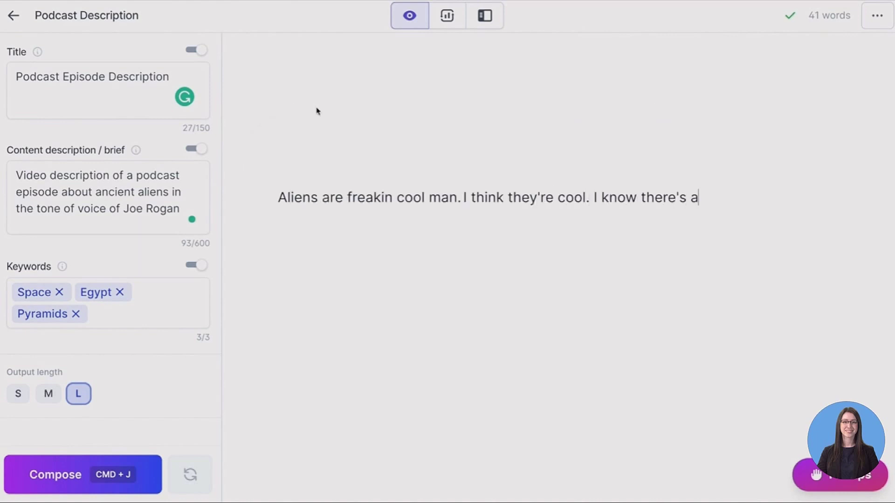
pyautogui.doubleClick(354, 201)
pyautogui.press('BackSpace')
pyautogui.moveTo(545, 197); pyautogui.dragTo(696, 223)
pyautogui.click(489, 164)
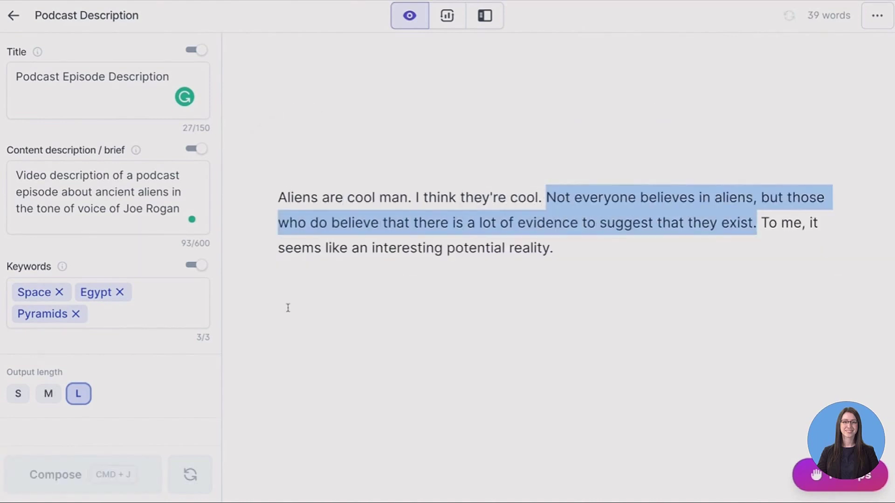
pyautogui.press('super+j')
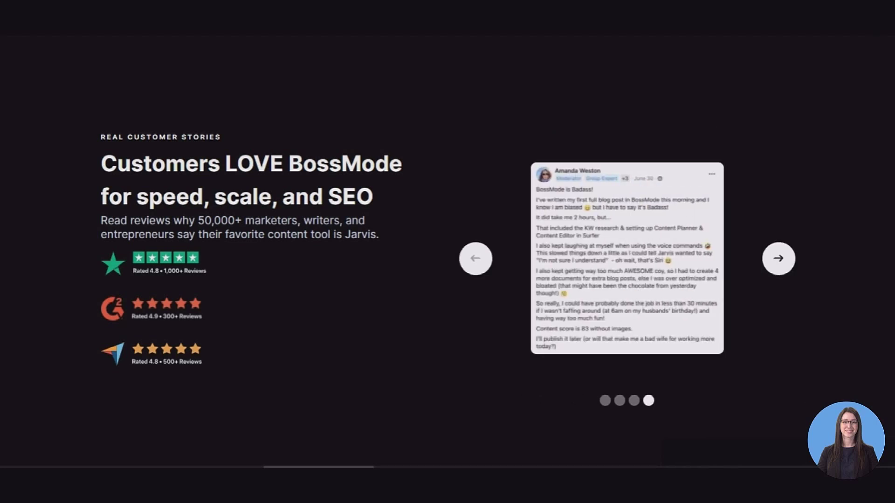
pyautogui.scroll(-1, 448, 279)
pyautogui.scroll(1, 448, 274)
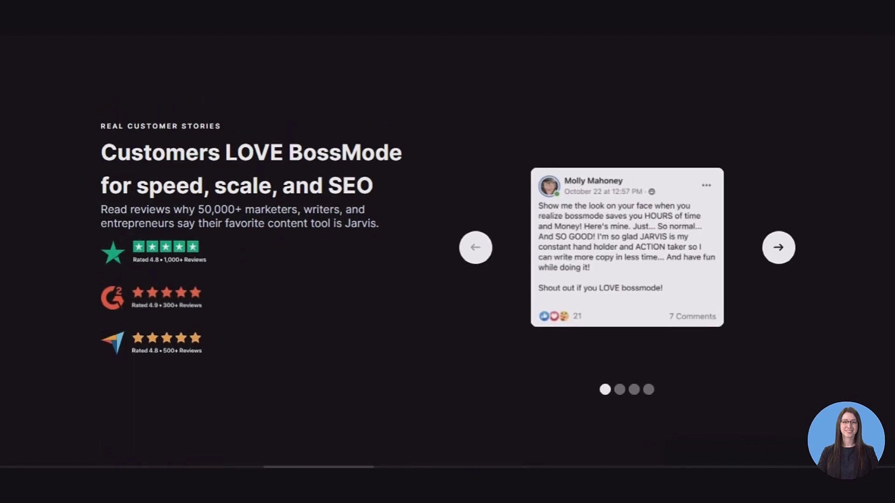